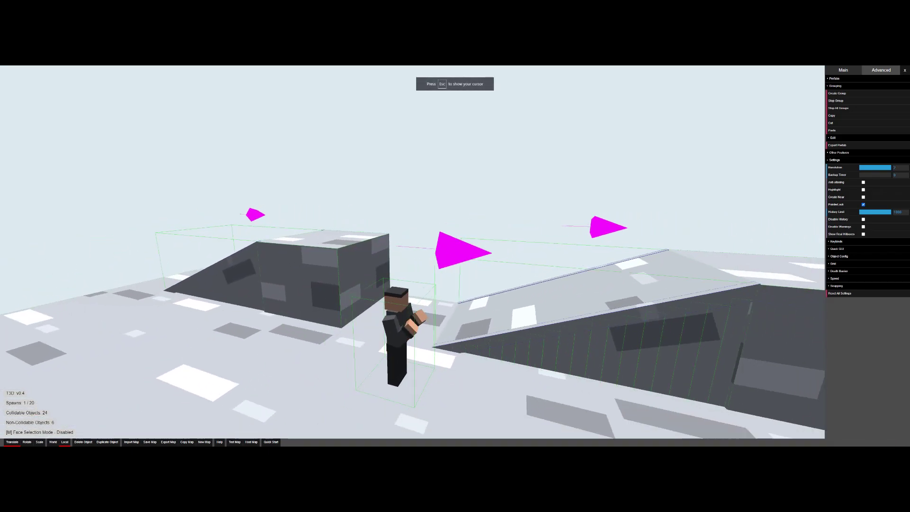
View both ramp structures side by side and leave full-screen mode
{"action": "key", "text": "Escape"}
{"action": "left_click_drag", "start_coordinate": [358, 257], "coordinate": [453, 279]}
{"action": "key", "text": "s"}
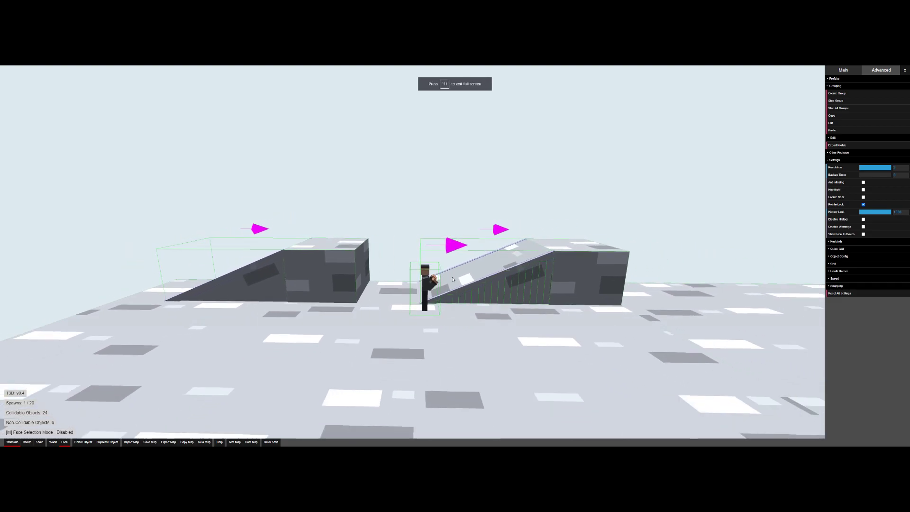
{"action": "key", "text": "F11"}
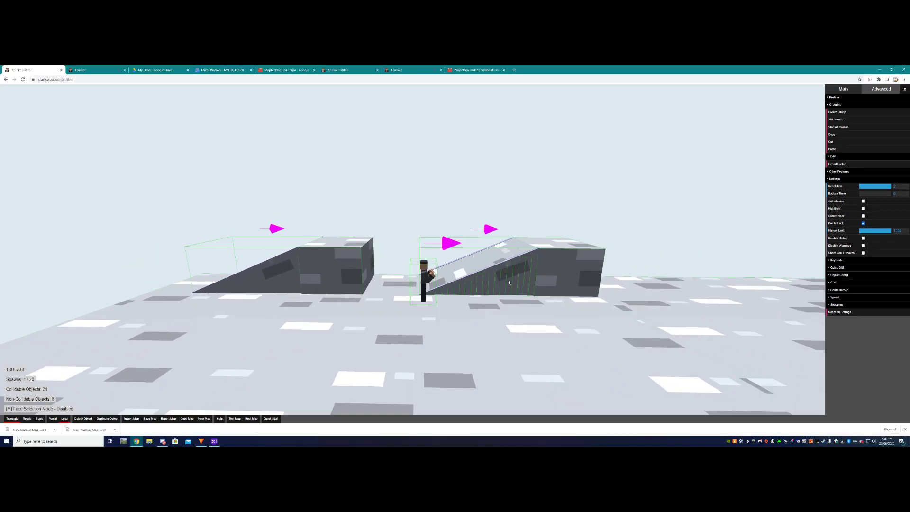
Switch to the running Krunker test game and walk around and over both ramps to compare their sides
{"action": "left_click", "coordinate": [104, 68]}
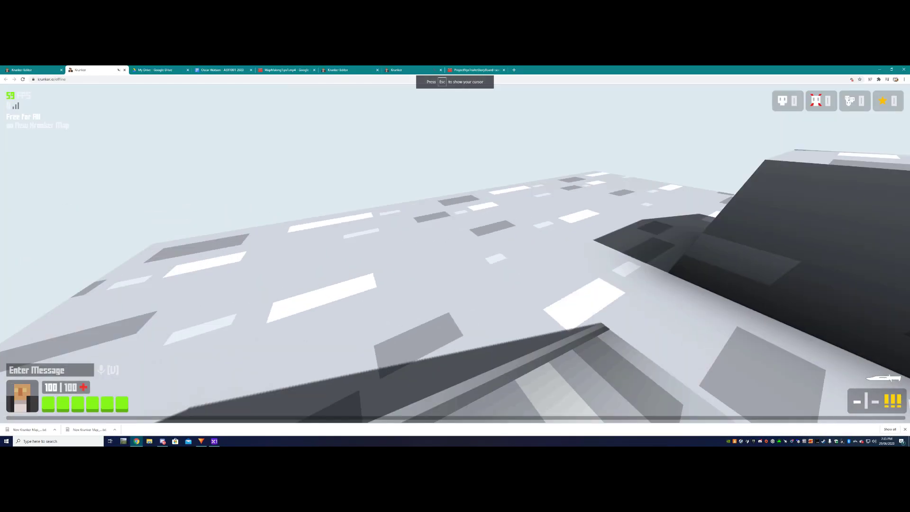
{"action": "key", "text": "w"}
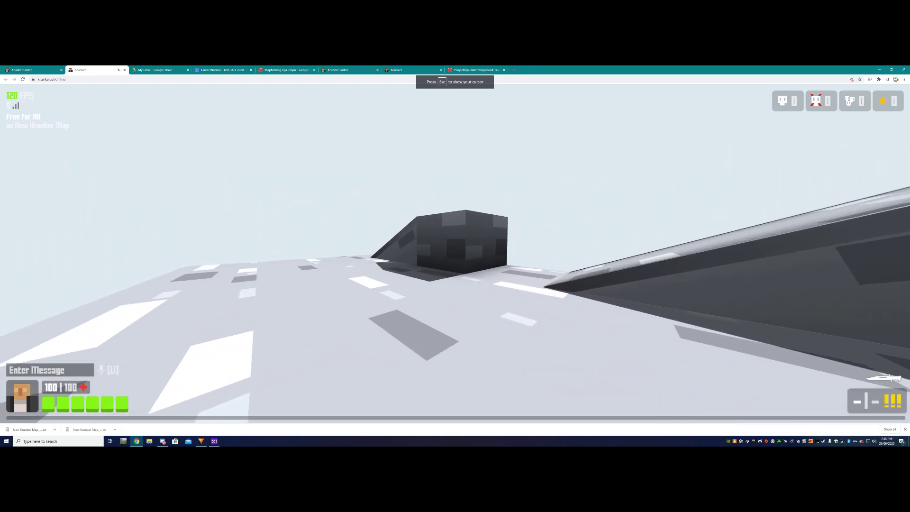
{"action": "key", "text": "w"}
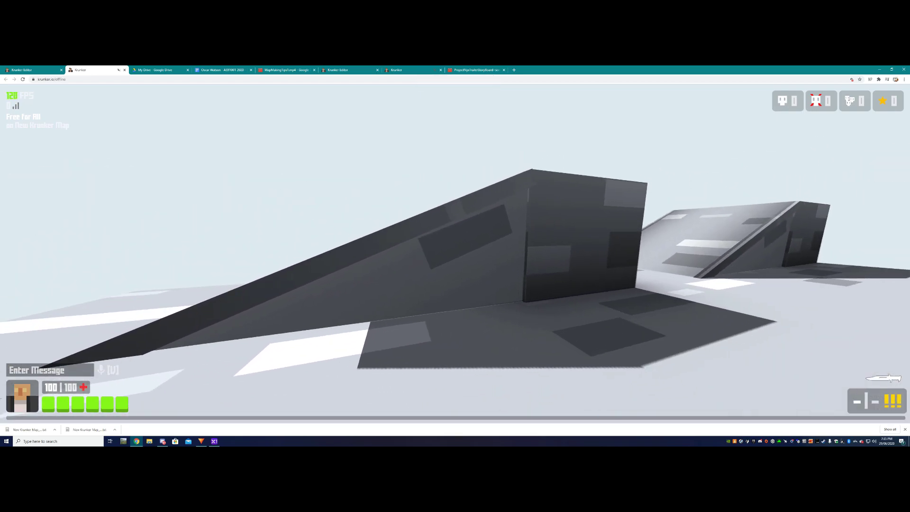
{"action": "key", "text": "w"}
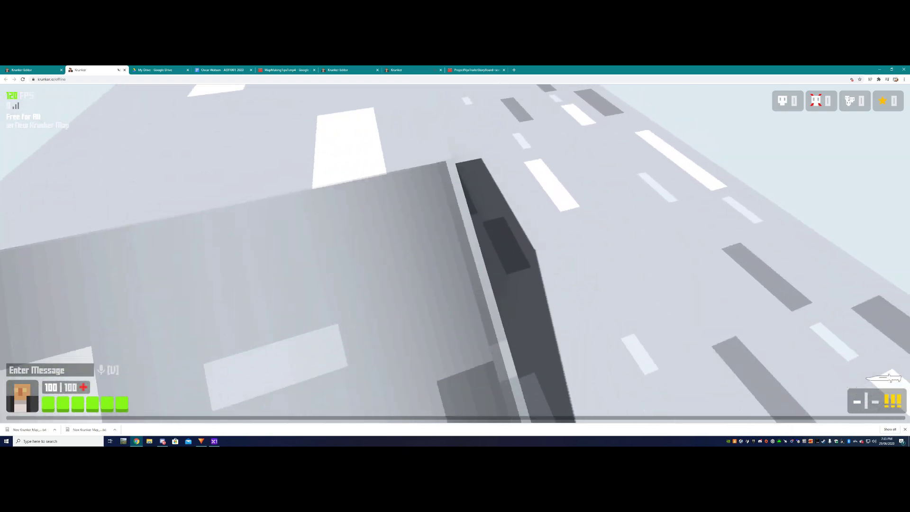
{"action": "key", "text": "w"}
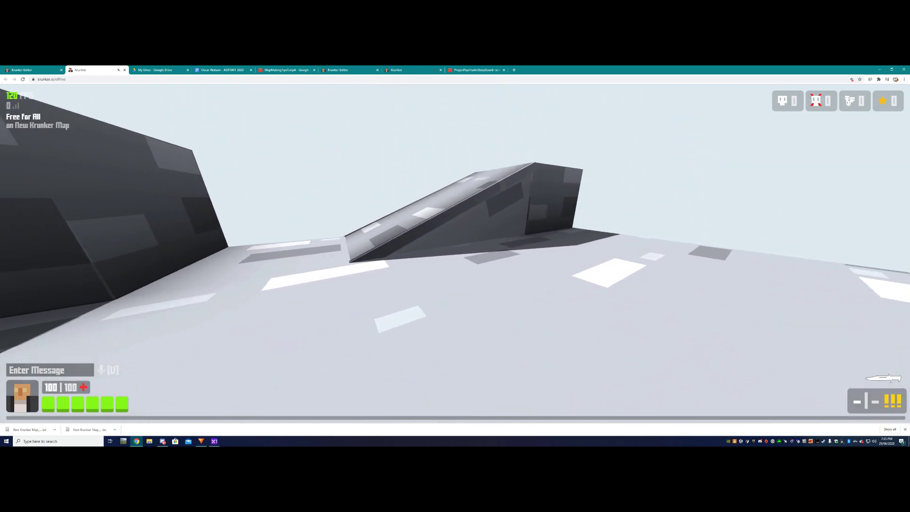
{"action": "key", "text": "w"}
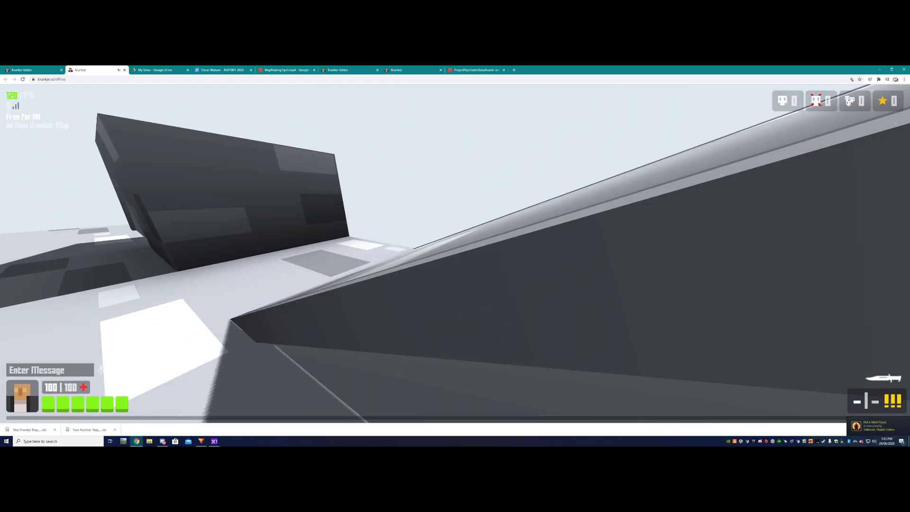
{"action": "key", "text": "w"}
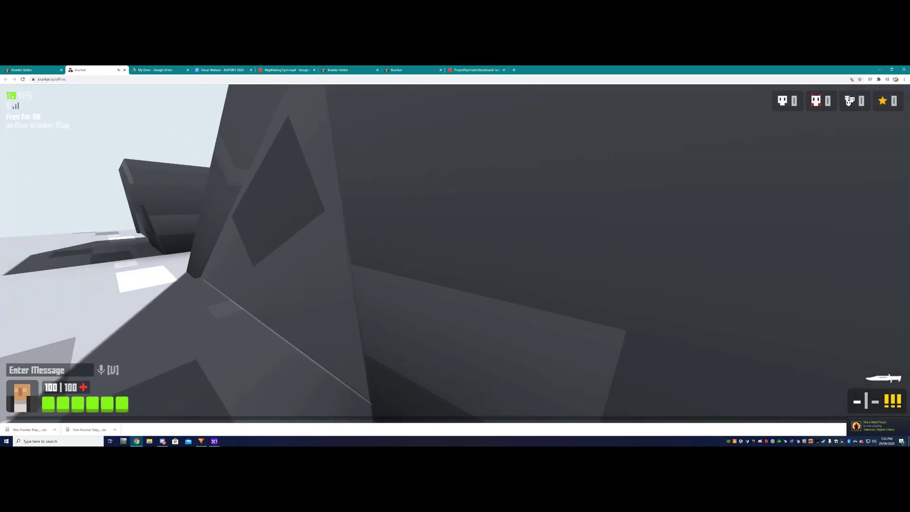
{"action": "key", "text": "w"}
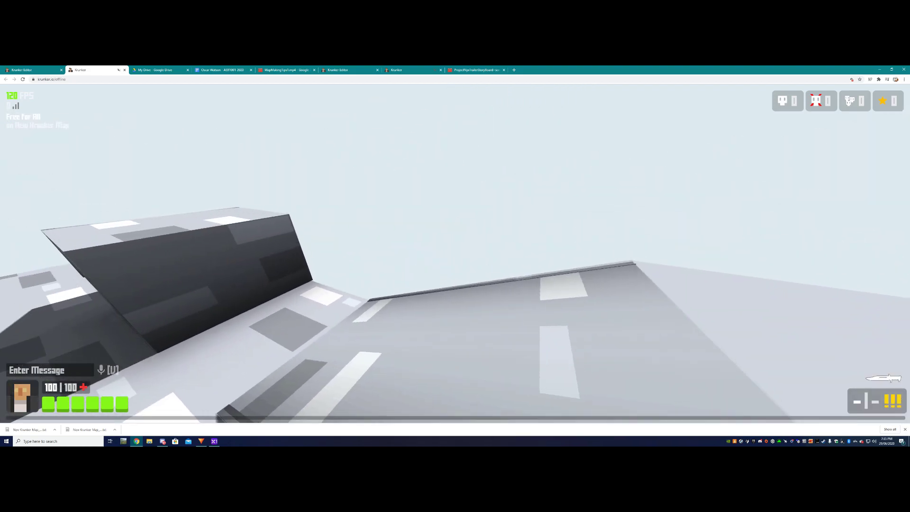
Return to the map editor and examine the sloped sides of both ramp structures up close
{"action": "key", "text": "Escape"}
{"action": "left_click", "coordinate": [33, 70]}
{"action": "right_click_drag", "start_coordinate": [294, 157], "coordinate": [256, 151]}
{"action": "key", "text": "w"}
{"action": "key", "text": "Escape"}
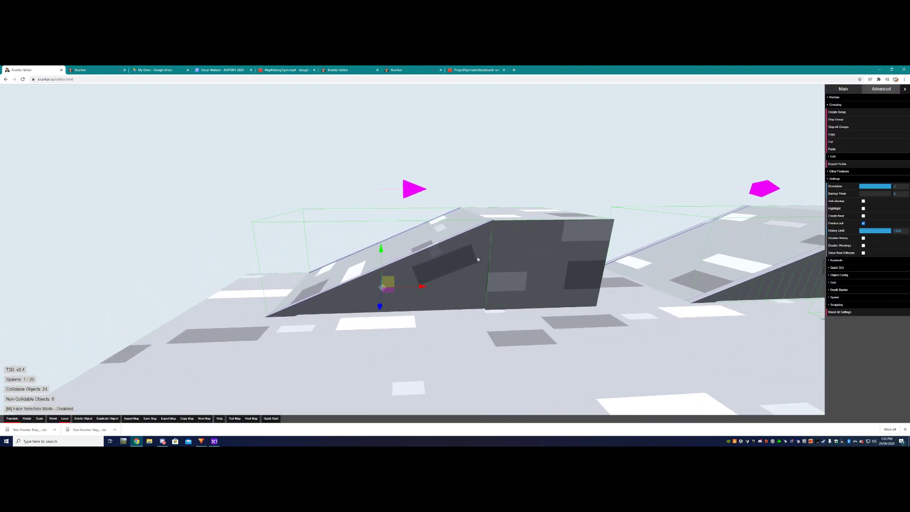
{"action": "left_click", "coordinate": [461, 247]}
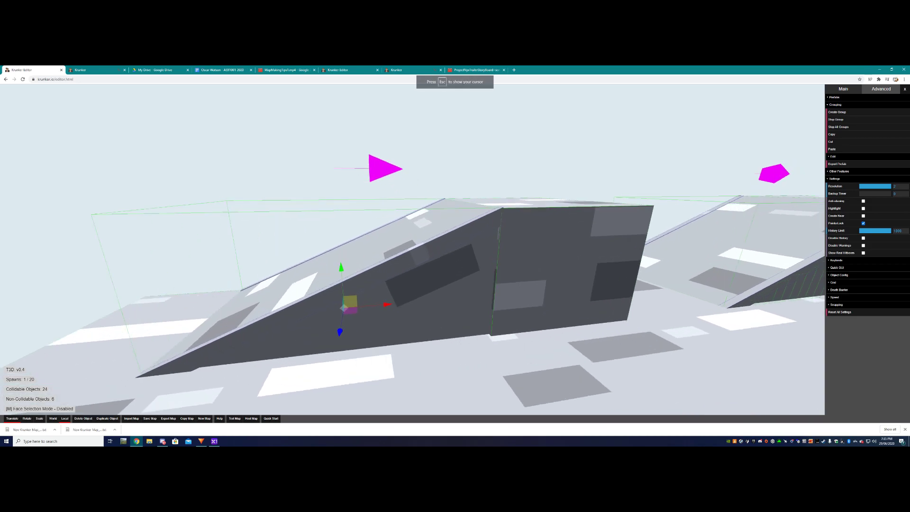
{"action": "key", "text": "w"}
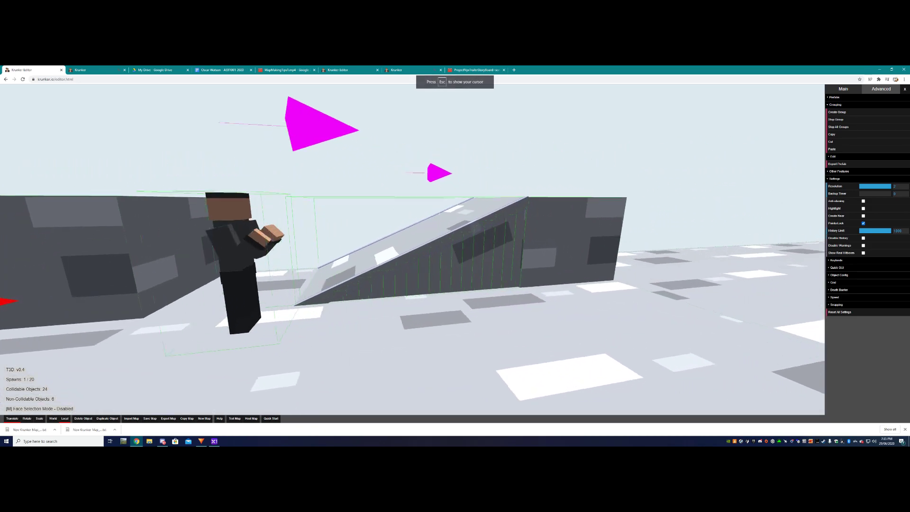
{"action": "key", "text": "Escape"}
{"action": "left_click", "coordinate": [533, 239]}
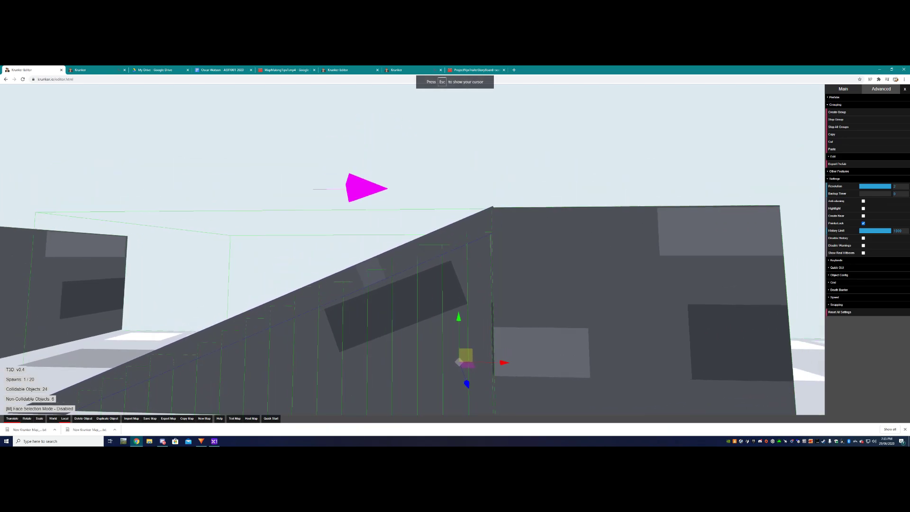
{"action": "key", "text": "Escape"}
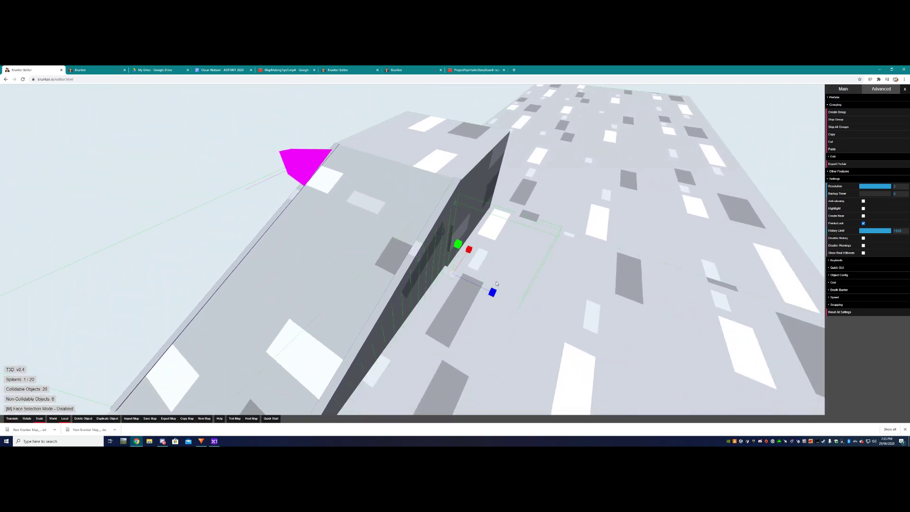
Select the ramp beside the stepped fill and set its texture to Default and its colour to red, #ff0000
{"action": "key", "text": "t"}
{"action": "mouse_move", "coordinate": [438, 219]}
{"action": "left_mouse_down"}
{"action": "mouse_move", "coordinate": [407, 208]}
{"action": "mouse_move", "coordinate": [438, 218]}
{"action": "left_mouse_up"}
{"action": "key", "text": "w"}
{"action": "left_click", "coordinate": [438, 219]}
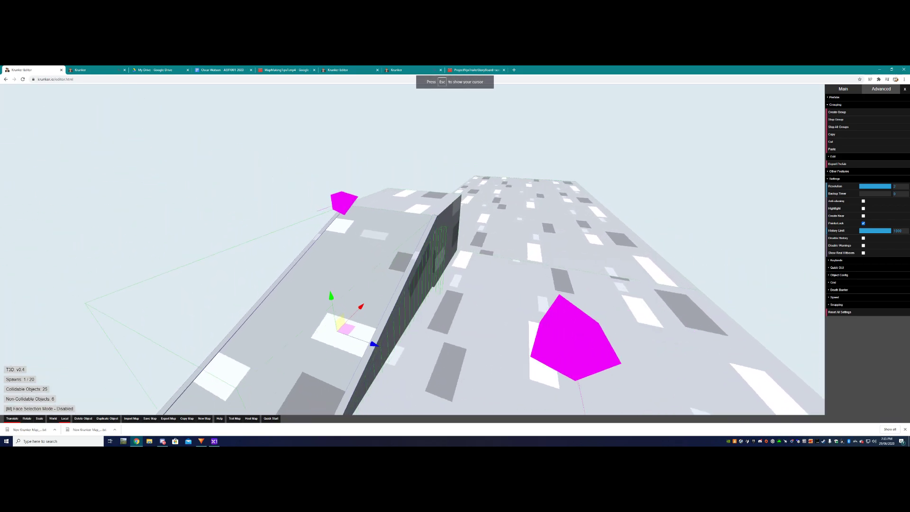
{"action": "key", "text": "Escape"}
{"action": "left_click", "coordinate": [845, 90]}
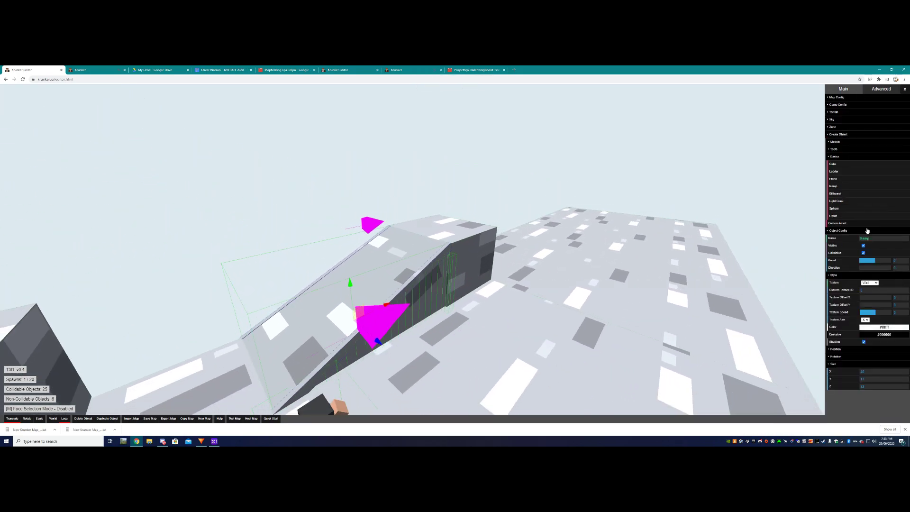
{"action": "left_click", "coordinate": [868, 288]}
{"action": "left_click", "coordinate": [873, 337]}
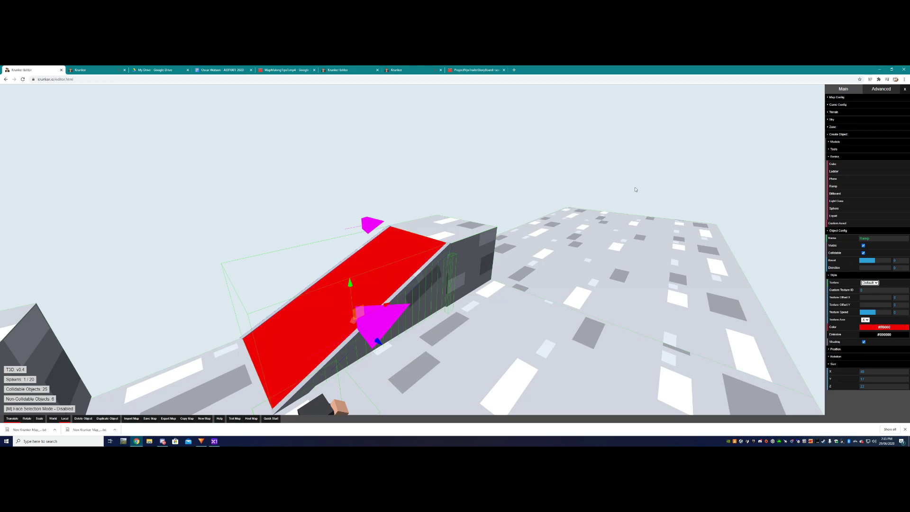
{"action": "left_click", "coordinate": [636, 189]}
{"action": "left_click", "coordinate": [400, 227]}
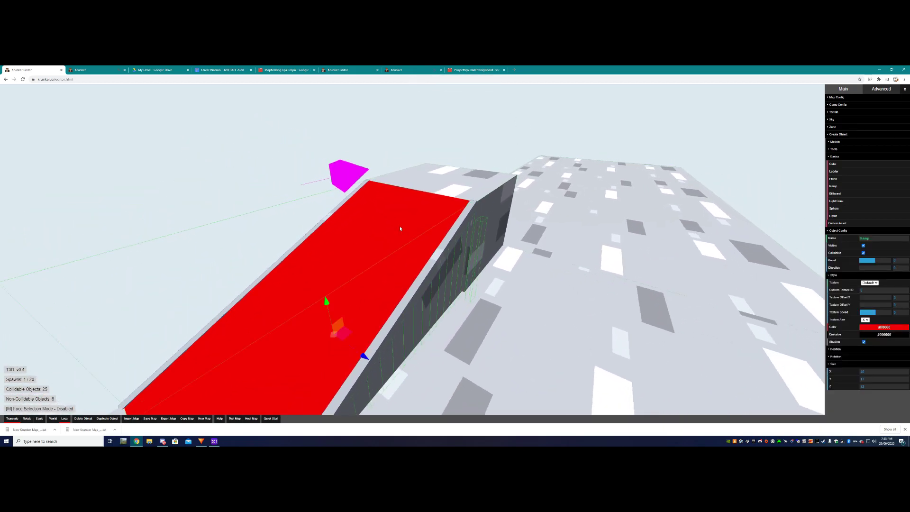
{"action": "right_click_drag", "start_coordinate": [400, 228], "coordinate": [341, 190]}
{"action": "key", "text": "s"}
{"action": "left_click", "coordinate": [464, 248]}
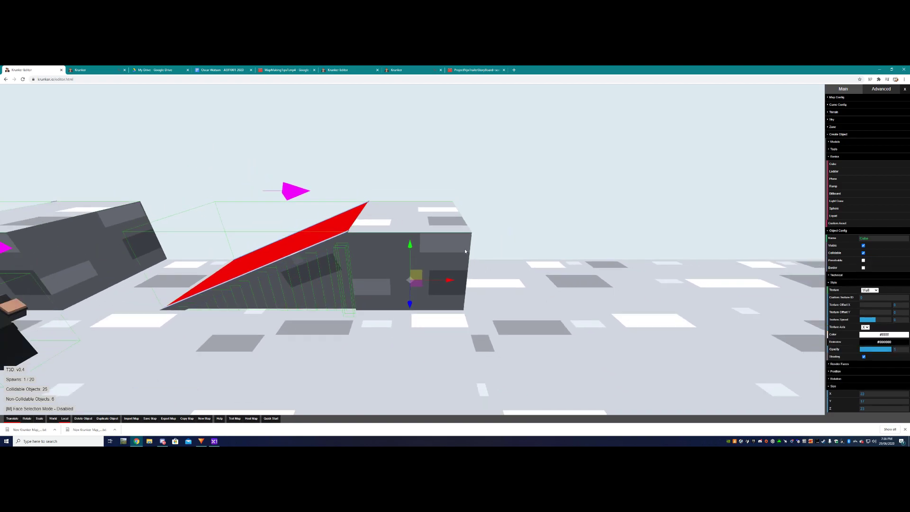
{"action": "key", "text": "shift+d"}
{"action": "key", "text": "d"}
{"action": "left_click_drag", "start_coordinate": [409, 270], "coordinate": [502, 273]}
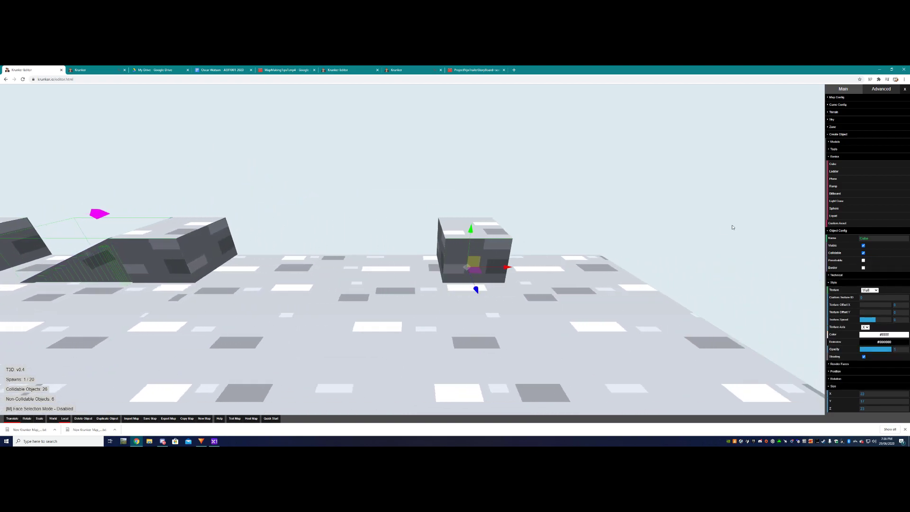
{"action": "key", "text": "Delete"}
Add a new cube and move it to the open floor beyond the existing ramps
{"action": "left_click", "coordinate": [836, 165]}
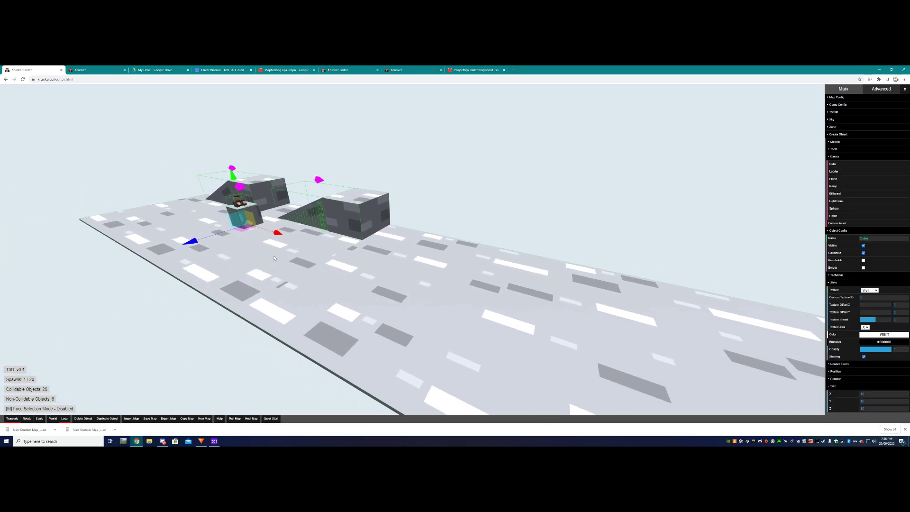
{"action": "key", "text": "d"}
{"action": "right_click_drag", "start_coordinate": [449, 269], "coordinate": [370, 287]}
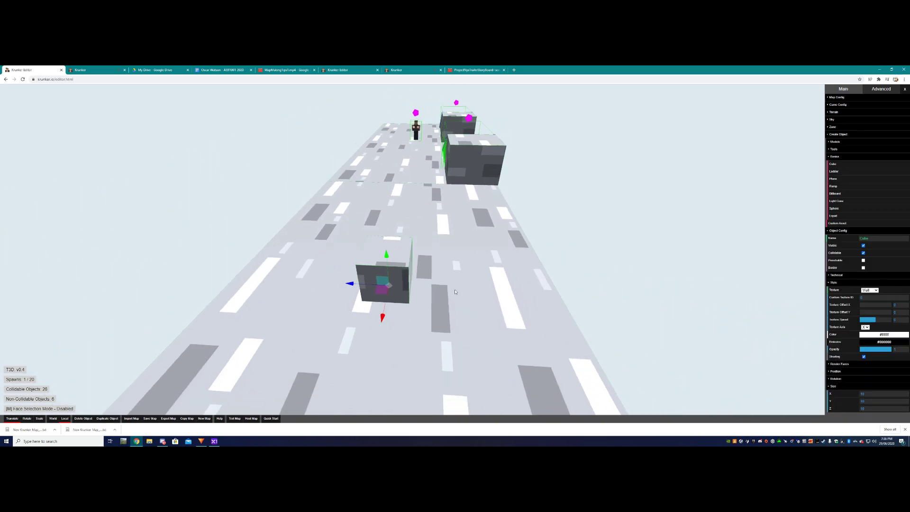
{"action": "key", "text": "d"}
Enlarge the new cube and position it at the floor's edge, in line with the existing ramp structures
{"action": "left_click_drag", "start_coordinate": [372, 275], "coordinate": [466, 356]}
{"action": "left_click_drag", "start_coordinate": [458, 252], "coordinate": [459, 243]}
{"action": "key", "text": "1"}
{"action": "key", "text": "w"}
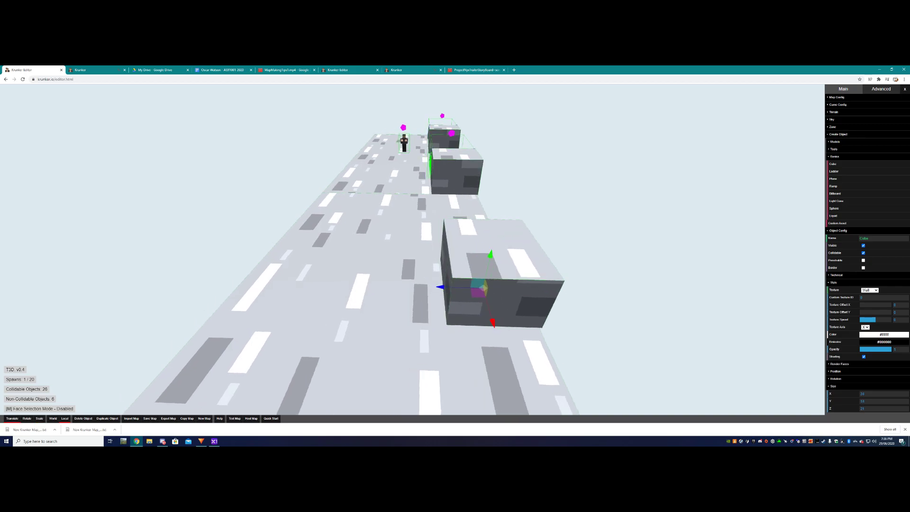
{"action": "right_click_drag", "start_coordinate": [479, 286], "coordinate": [485, 256]}
{"action": "key", "text": "s"}
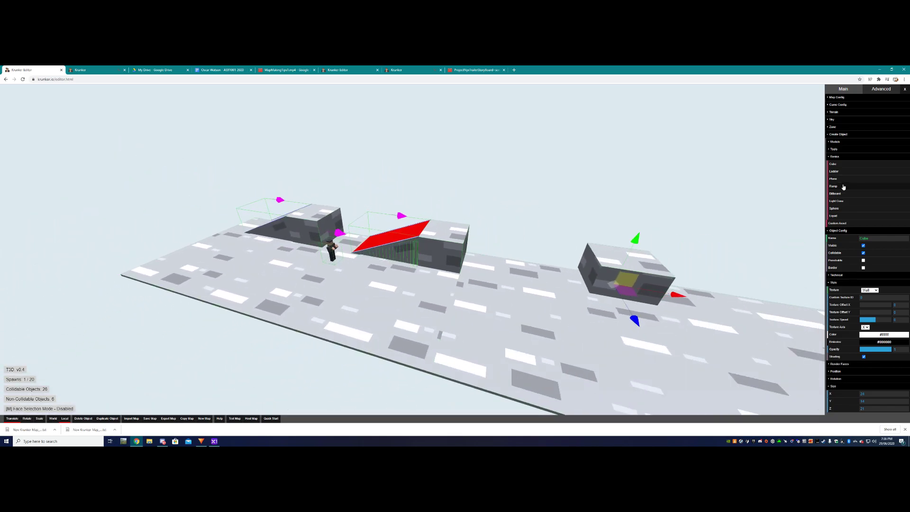
Add a ramp in front of the new cube and widen it to about the cube's width
{"action": "left_click", "coordinate": [843, 186]}
{"action": "key", "text": "d"}
{"action": "left_click_drag", "start_coordinate": [372, 273], "coordinate": [471, 302]}
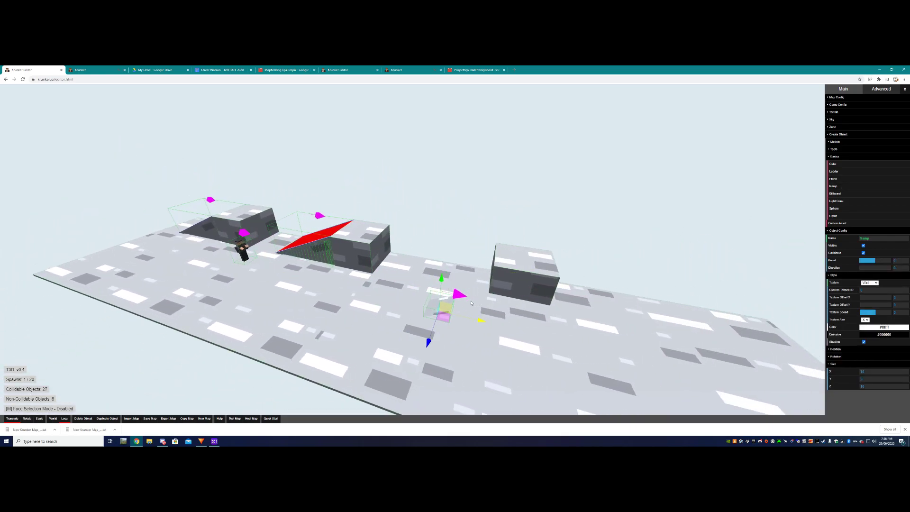
{"action": "right_click_drag", "start_coordinate": [471, 303], "coordinate": [534, 288]}
{"action": "key", "text": "a"}
{"action": "mouse_move", "coordinate": [534, 288]}
{"action": "left_mouse_down"}
{"action": "mouse_move", "coordinate": [477, 293]}
{"action": "mouse_move", "coordinate": [527, 296]}
{"action": "left_mouse_up"}
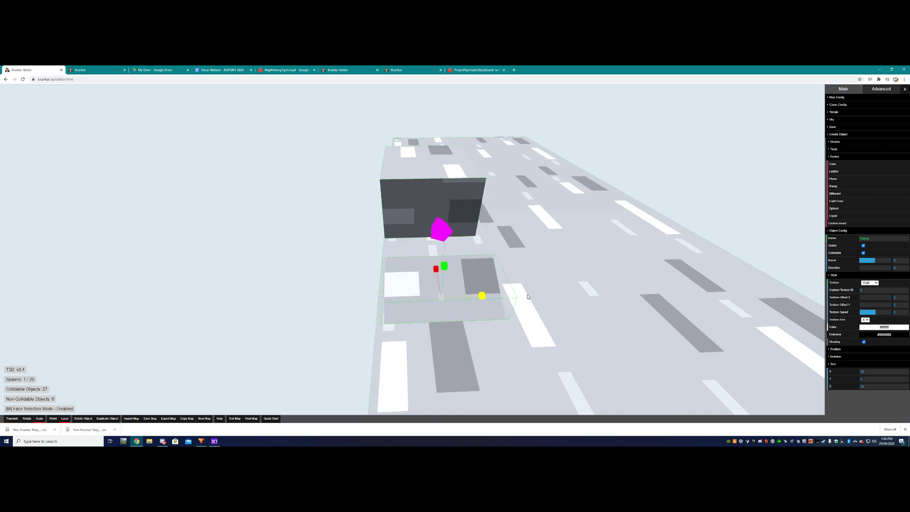
Adjust the new cube's depth to suit the ramp and lower the cube onto the floor
{"action": "left_click", "coordinate": [429, 203]}
{"action": "key", "text": "d"}
{"action": "left_click_drag", "start_coordinate": [433, 213], "coordinate": [438, 213]}
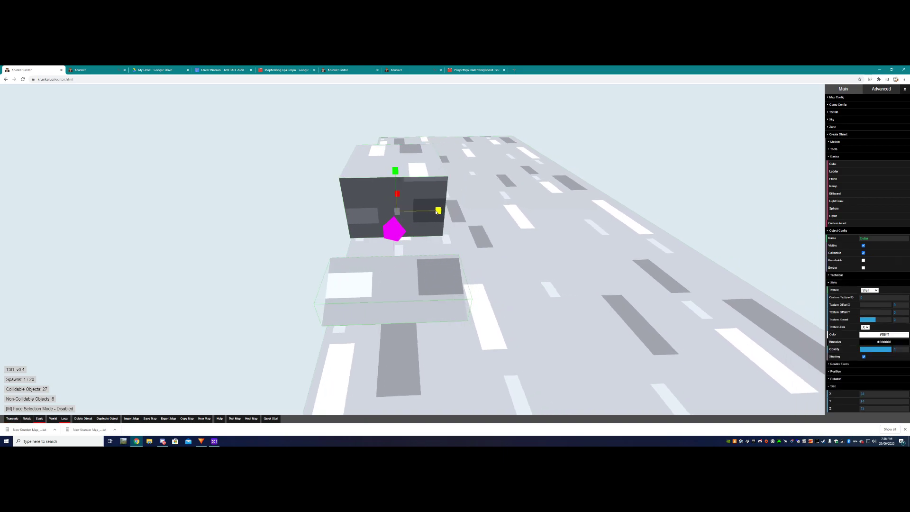
{"action": "key", "text": "w"}
{"action": "key", "text": "d"}
{"action": "right_click_drag", "start_coordinate": [437, 213], "coordinate": [389, 190]}
{"action": "key", "text": "1"}
{"action": "left_click_drag", "start_coordinate": [446, 246], "coordinate": [446, 260]}
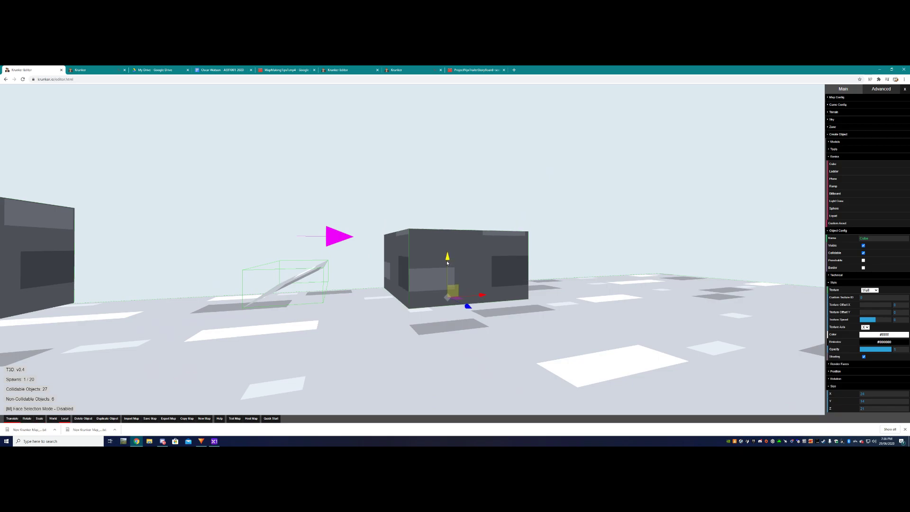
Fit the new ramp against the cube so its slope runs from the floor to the cube's top edge
{"action": "key", "text": "s"}
{"action": "right_click_drag", "start_coordinate": [447, 260], "coordinate": [525, 199]}
{"action": "left_click", "coordinate": [525, 198]}
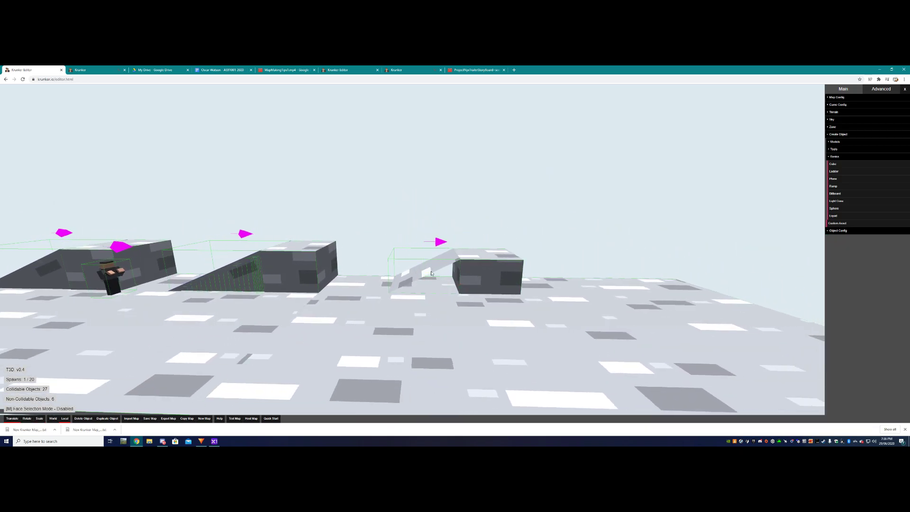
Duplicate the new cube and place the copy low beneath the ramp, overlapping the original block
{"action": "key", "text": "d"}
{"action": "key", "text": "w"}
{"action": "right_click_drag", "start_coordinate": [431, 273], "coordinate": [540, 299]}
{"action": "left_click", "coordinate": [531, 293]}
{"action": "key", "text": "w"}
{"action": "mouse_move", "coordinate": [514, 275]}
{"action": "left_mouse_down"}
{"action": "mouse_move", "coordinate": [424, 276]}
{"action": "mouse_move", "coordinate": [514, 279]}
{"action": "left_mouse_up"}
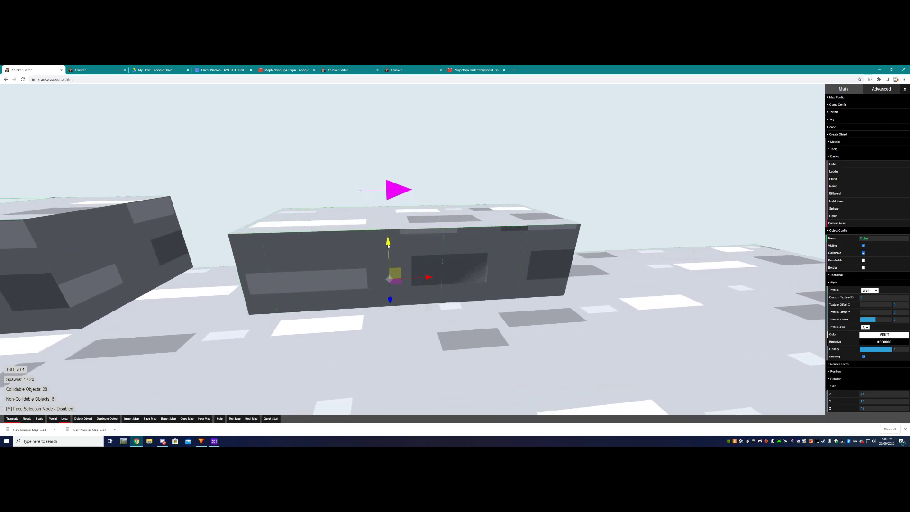
{"action": "left_click_drag", "start_coordinate": [387, 246], "coordinate": [391, 281]}
{"action": "right_click_drag", "start_coordinate": [391, 280], "coordinate": [409, 293]}
{"action": "left_click_drag", "start_coordinate": [416, 294], "coordinate": [437, 294]}
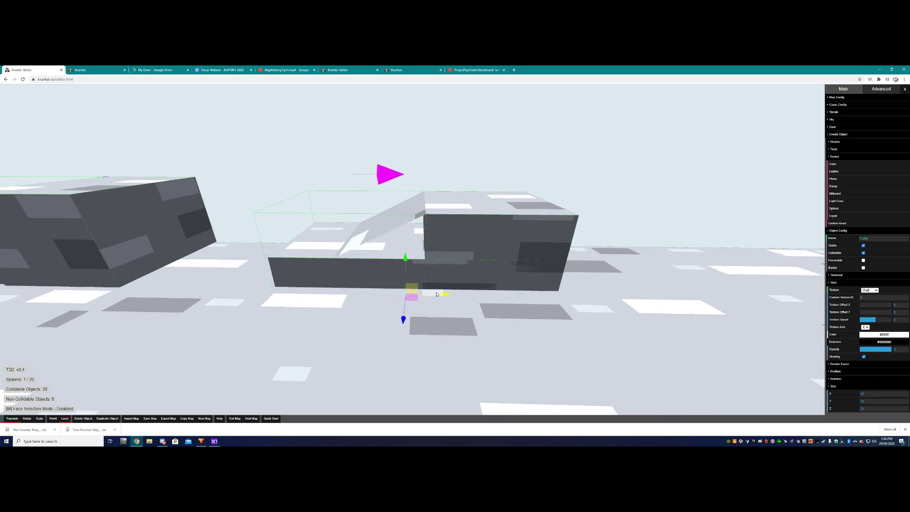
Rotate the duplicated cube to match the slope of the ramp above it
{"action": "left_click_drag", "start_coordinate": [423, 263], "coordinate": [400, 252]}
{"action": "key", "text": "w"}
{"action": "right_click_drag", "start_coordinate": [401, 252], "coordinate": [439, 260]}
{"action": "key", "text": "s"}
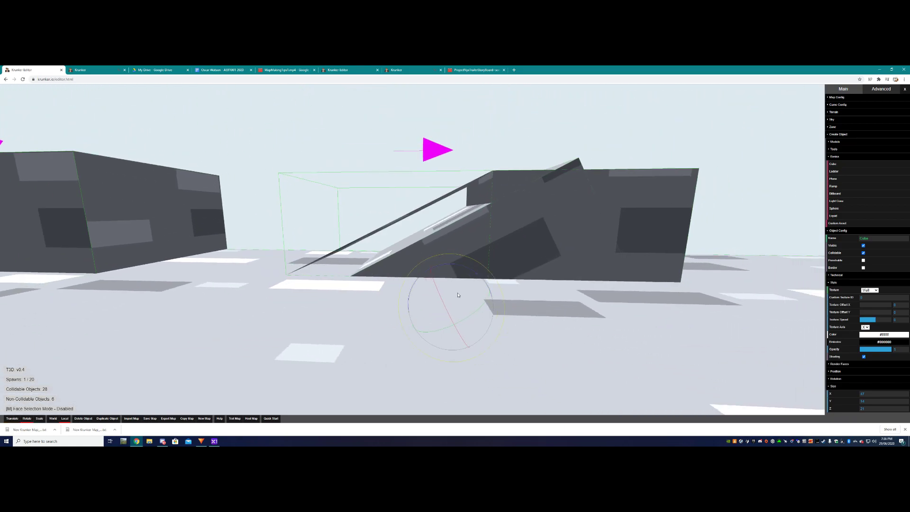
Scale down the rotated cube's depth so its side lines up with the large cube's side
{"action": "right_click_drag", "start_coordinate": [458, 294], "coordinate": [435, 308]}
{"action": "key", "text": "s"}
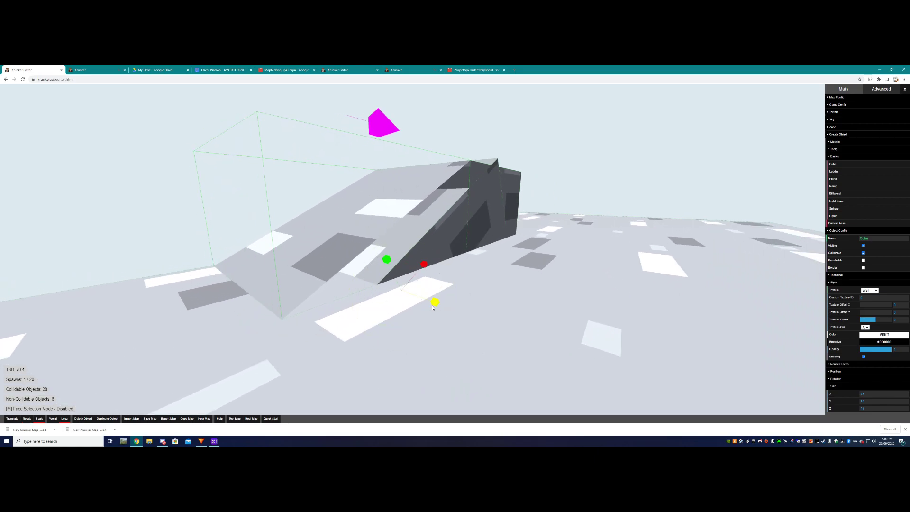
{"action": "left_click_drag", "start_coordinate": [432, 308], "coordinate": [467, 286]}
{"action": "key", "text": "d"}
{"action": "right_click_drag", "start_coordinate": [486, 198], "coordinate": [462, 231]}
{"action": "key", "text": "a"}
{"action": "key", "text": "d"}
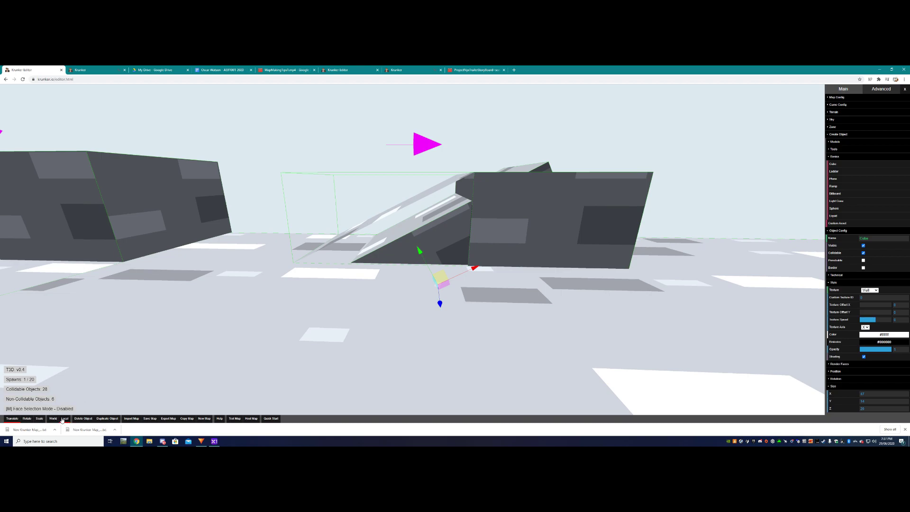
Slide the rotated cube beneath the ramp until it meets the slope, and adjust its size to fill the ramp's side flush
{"action": "key", "text": "F11"}
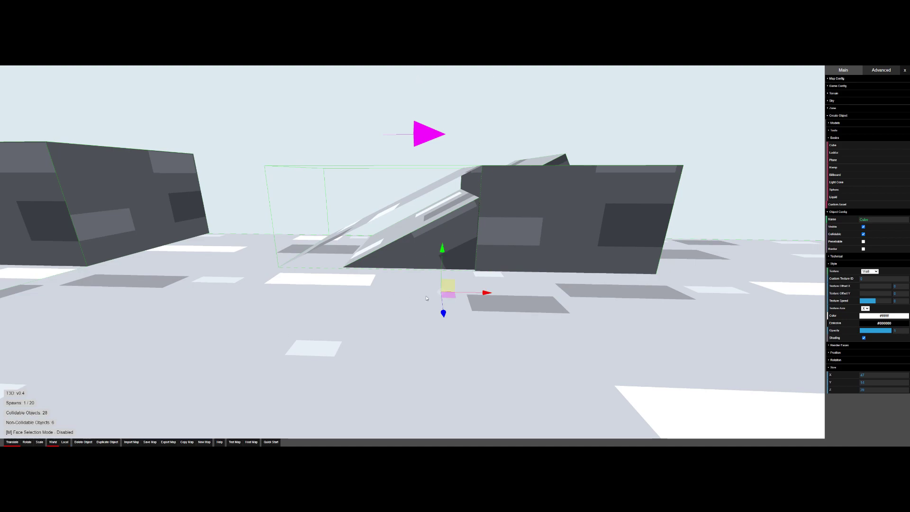
{"action": "left_click_drag", "start_coordinate": [471, 297], "coordinate": [433, 296]}
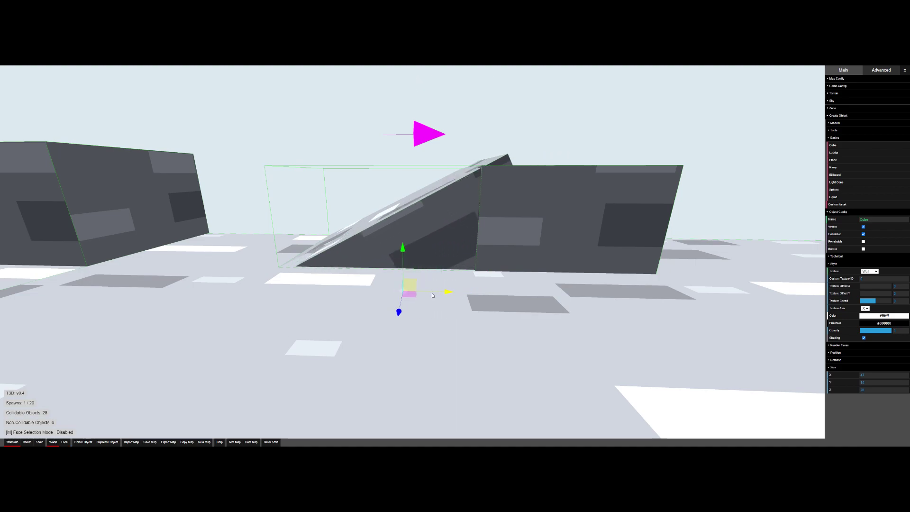
{"action": "right_click_drag", "start_coordinate": [433, 296], "coordinate": [433, 275]}
{"action": "key", "text": "w"}
{"action": "right_click_drag", "start_coordinate": [423, 320], "coordinate": [413, 314]}
{"action": "key", "text": "s"}
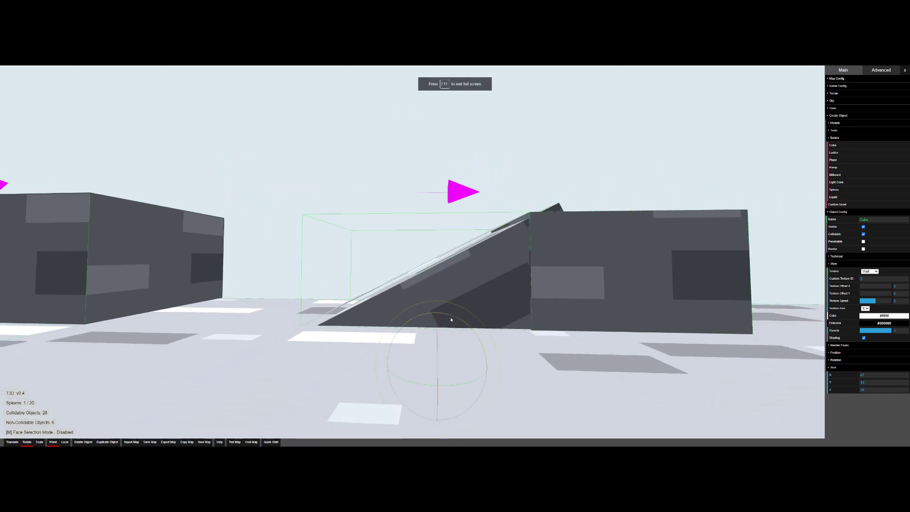
{"action": "key", "text": "t"}
{"action": "left_click_drag", "start_coordinate": [478, 366], "coordinate": [472, 366]}
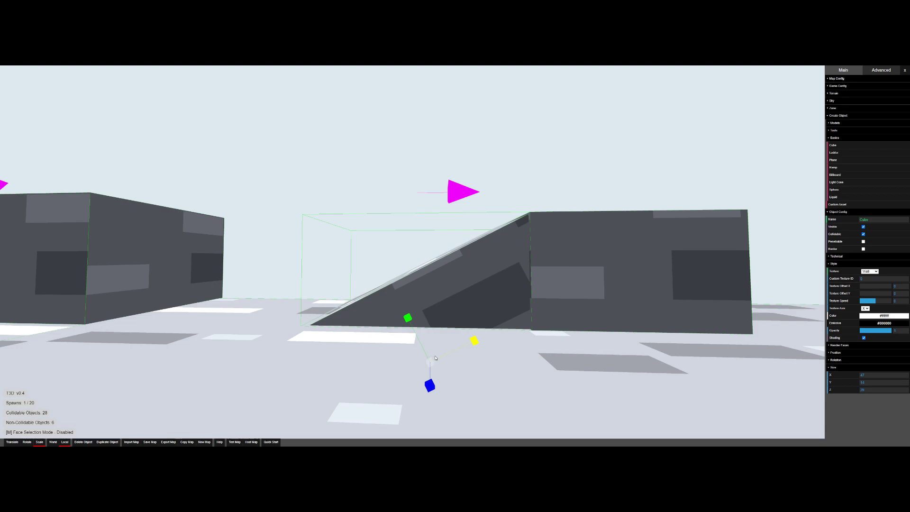
Duplicate the rotated cube and scale the copy's depth down to a very thin slab at the ramp's side
{"action": "key", "text": "w"}
{"action": "right_click_drag", "start_coordinate": [454, 368], "coordinate": [413, 377]}
{"action": "key", "text": "t"}
{"action": "key", "text": "s"}
{"action": "key", "text": "w"}
{"action": "right_click_drag", "start_coordinate": [490, 361], "coordinate": [552, 350]}
{"action": "key", "text": "s"}
{"action": "key", "text": "w"}
{"action": "key", "text": "s"}
{"action": "right_click_drag", "start_coordinate": [446, 351], "coordinate": [477, 358]}
{"action": "key", "text": "a"}
{"action": "key", "text": "w"}
{"action": "key", "text": "ctrl+d"}
{"action": "mouse_move", "coordinate": [406, 311]}
{"action": "left_mouse_down"}
{"action": "mouse_move", "coordinate": [469, 321]}
{"action": "mouse_move", "coordinate": [405, 312]}
{"action": "mouse_move", "coordinate": [410, 319]}
{"action": "left_mouse_up"}
{"action": "key", "text": "t"}
{"action": "key", "text": "d"}
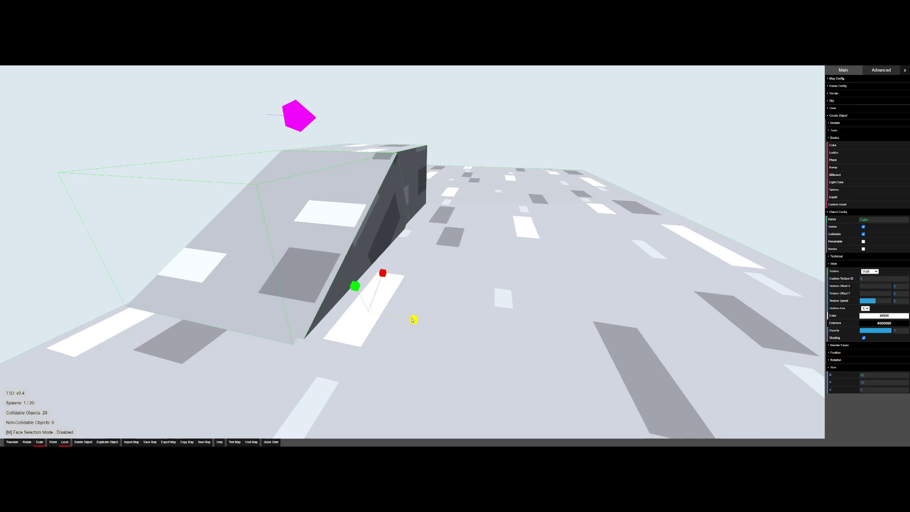
Flatten the thin duplicate into a narrow strip and raise it to the ramp's sloped side edge
{"action": "key", "text": "d"}
{"action": "right_click_drag", "start_coordinate": [410, 319], "coordinate": [389, 330]}
{"action": "key", "text": "s"}
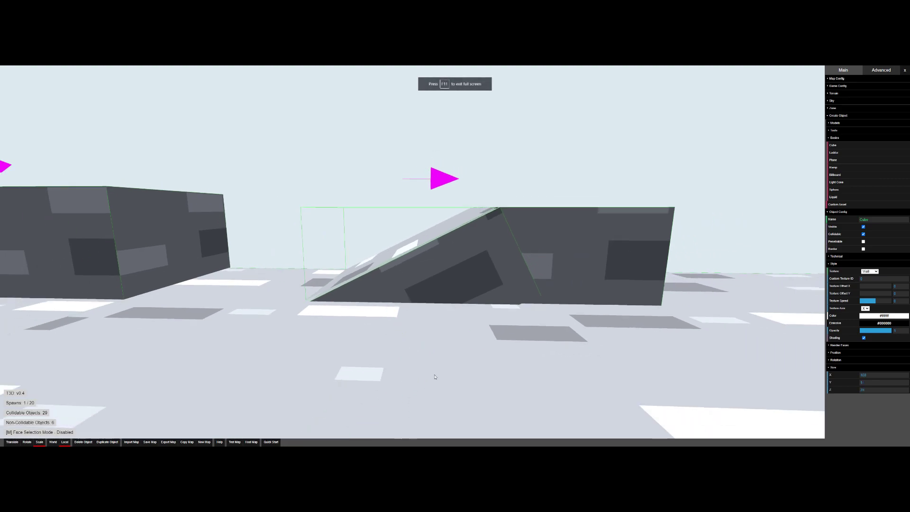
{"action": "left_click_drag", "start_coordinate": [392, 308], "coordinate": [443, 384]}
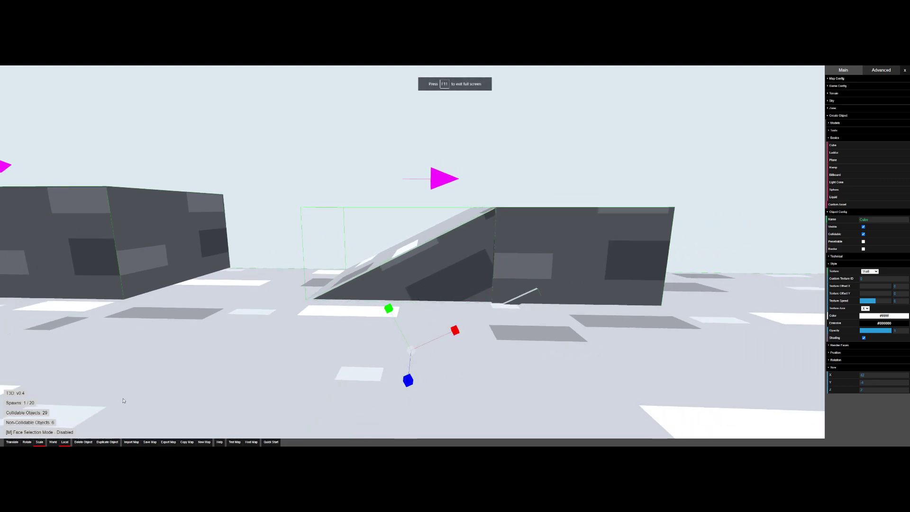
{"action": "left_click_drag", "start_coordinate": [411, 318], "coordinate": [409, 222]}
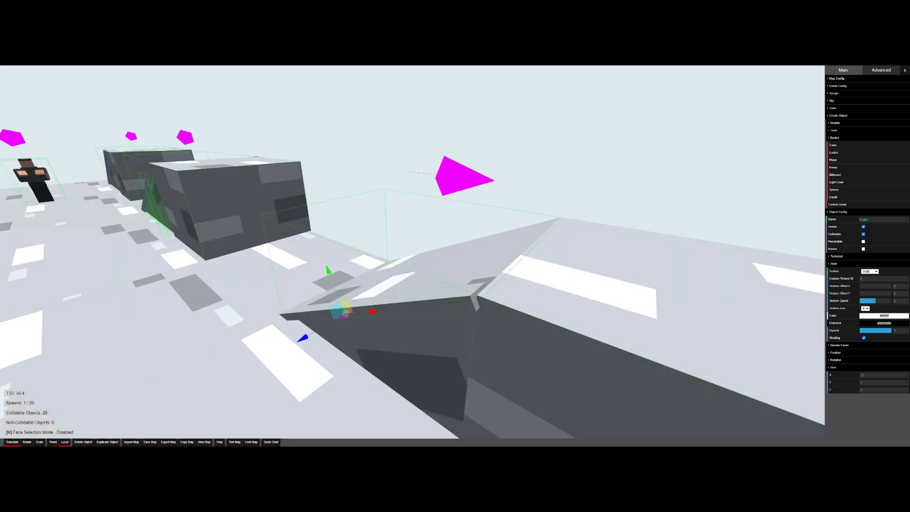
Fine-tune the strip's size and position so it runs along the ramp's side edge
{"action": "right_click_drag", "start_coordinate": [410, 227], "coordinate": [332, 237]}
{"action": "right_click_drag", "start_coordinate": [421, 260], "coordinate": [443, 322]}
{"action": "key", "text": "r"}
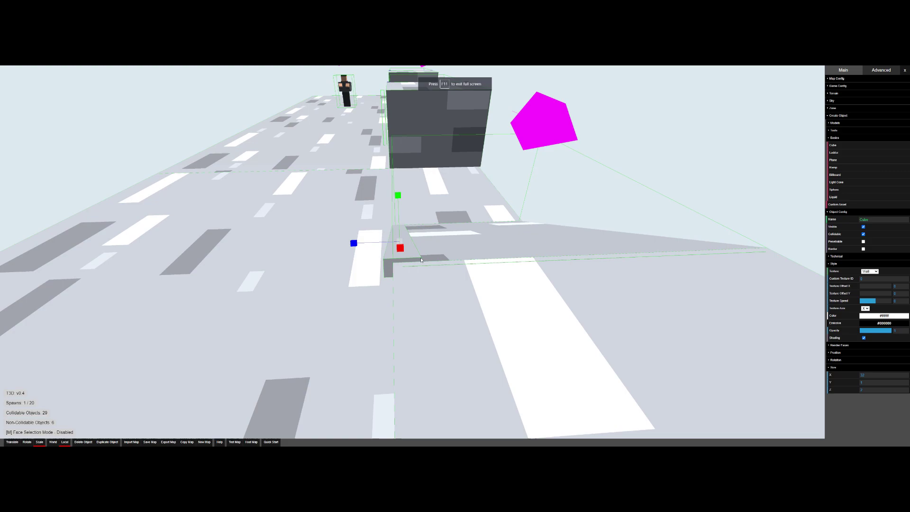
{"action": "right_click_drag", "start_coordinate": [363, 265], "coordinate": [493, 208]}
{"action": "key", "text": "s"}
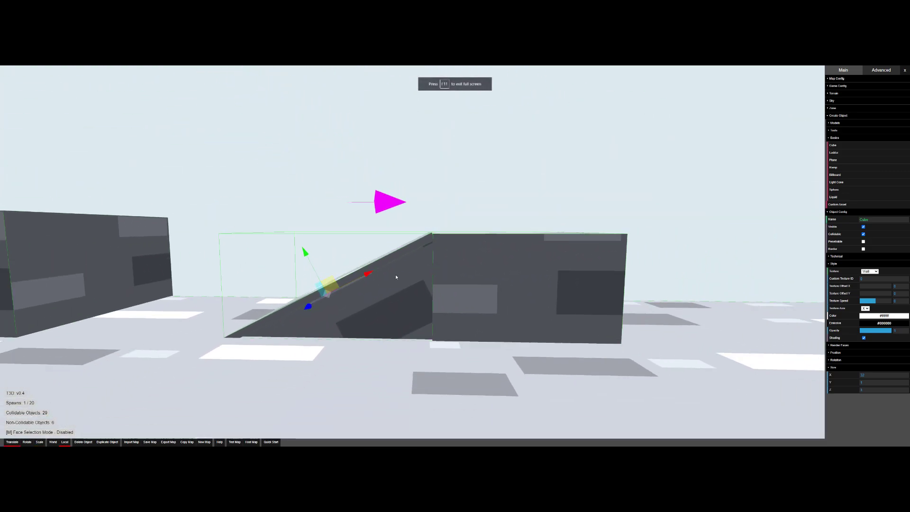
Turn off collision for the thin edge strip and for the large rotated cube beneath the ramp
{"action": "key", "text": "a"}
{"action": "right_click_drag", "start_coordinate": [399, 277], "coordinate": [434, 274]}
{"action": "key", "text": "w"}
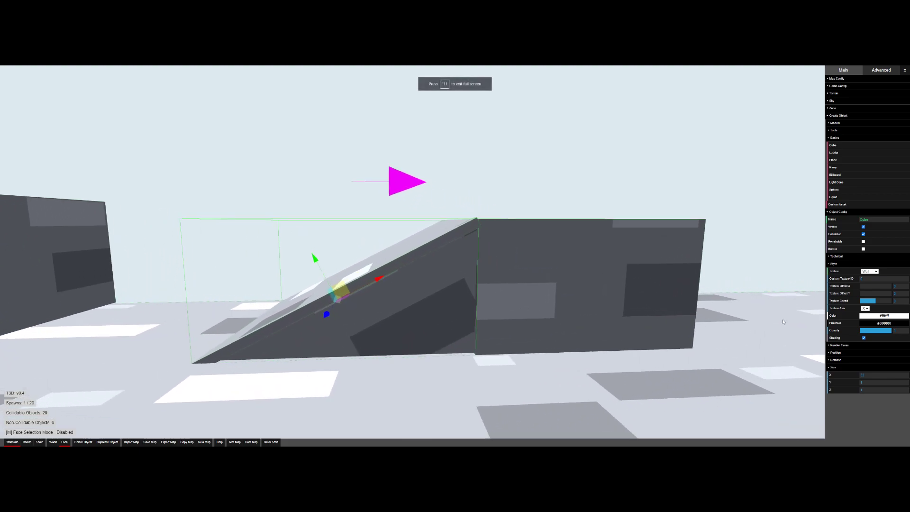
{"action": "left_click", "coordinate": [455, 324]}
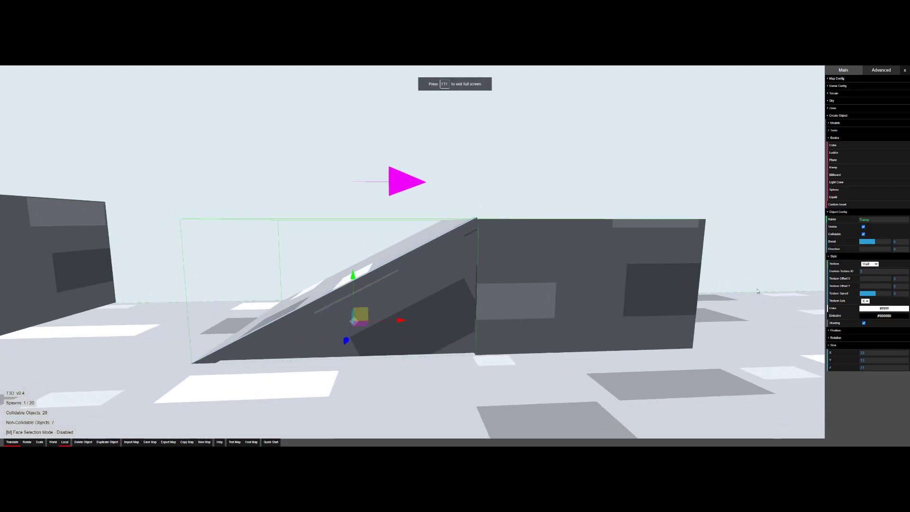
{"action": "key", "text": "a"}
{"action": "right_click_drag", "start_coordinate": [757, 291], "coordinate": [294, 282]}
{"action": "key", "text": "d"}
{"action": "left_click", "coordinate": [489, 291]}
{"action": "key", "text": "d"}
{"action": "key", "text": "s"}
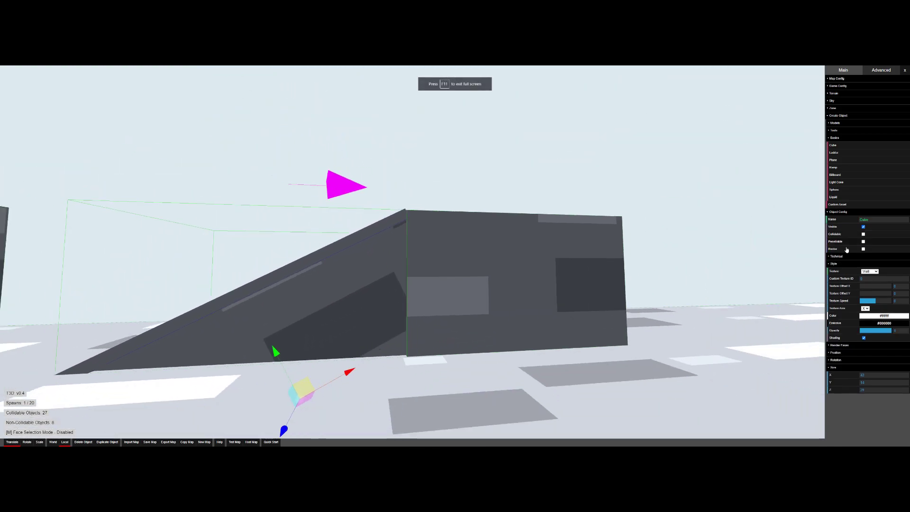
Examine the filled side of the ramp up close and from farther away
{"action": "key", "text": "s"}
{"action": "key", "text": "w"}
{"action": "right_click_drag", "start_coordinate": [568, 256], "coordinate": [568, 279]}
{"action": "key", "text": "a"}
{"action": "key", "text": "s"}
{"action": "key", "text": "w"}
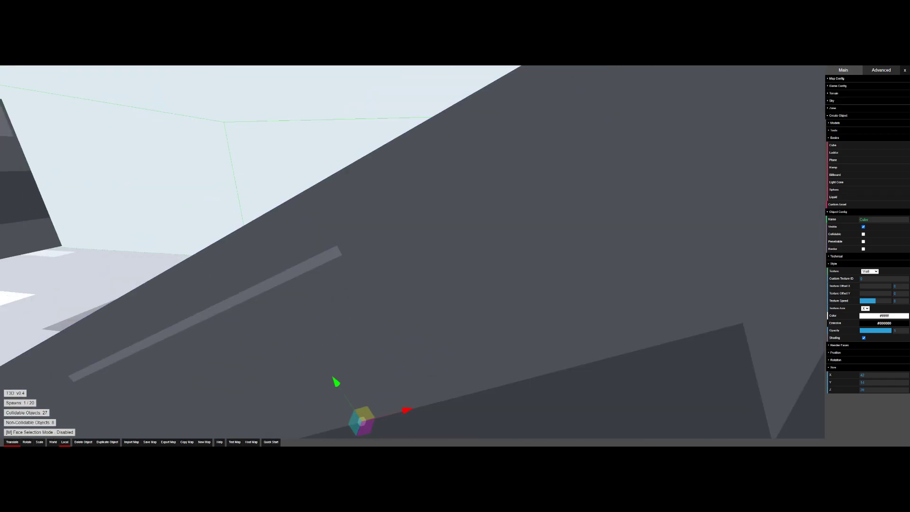
{"action": "key", "text": "s"}
{"action": "key", "text": "s"}
{"action": "right_click_drag", "start_coordinate": [411, 284], "coordinate": [417, 255]}
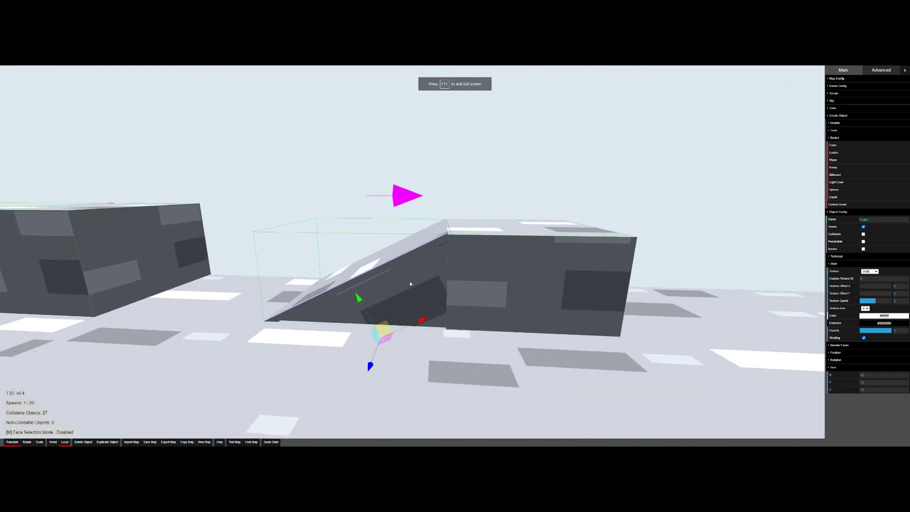
Duplicate the large block, make the copy invisible and very narrow, and place it under the ramp's high end
{"action": "key", "text": "a"}
{"action": "right_click_drag", "start_coordinate": [419, 305], "coordinate": [467, 305]}
{"action": "key", "text": "w"}
{"action": "right_click_drag", "start_coordinate": [436, 274], "coordinate": [502, 257]}
{"action": "key", "text": "s"}
{"action": "key", "text": "w"}
{"action": "key", "text": "s"}
{"action": "left_click", "coordinate": [483, 280]}
{"action": "key", "text": "w"}
{"action": "key", "text": "s"}
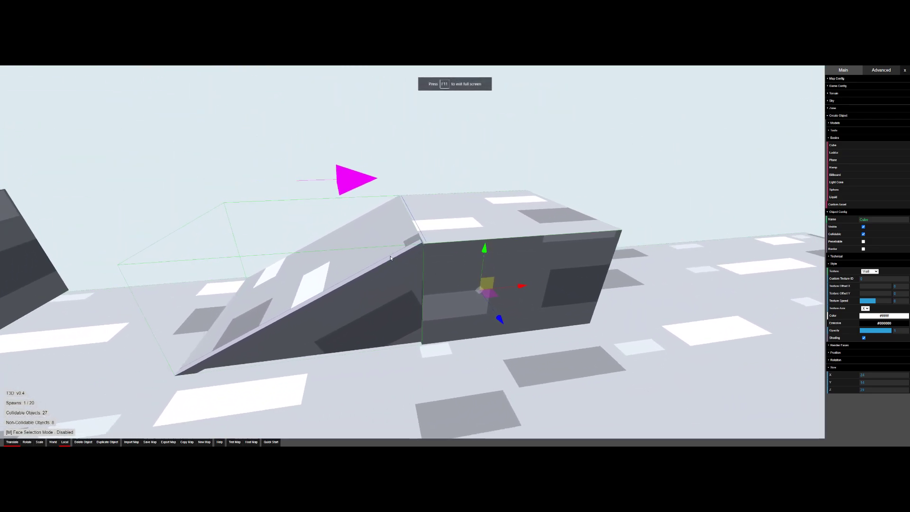
{"action": "left_click_drag", "start_coordinate": [523, 289], "coordinate": [284, 304]}
{"action": "key", "text": "3"}
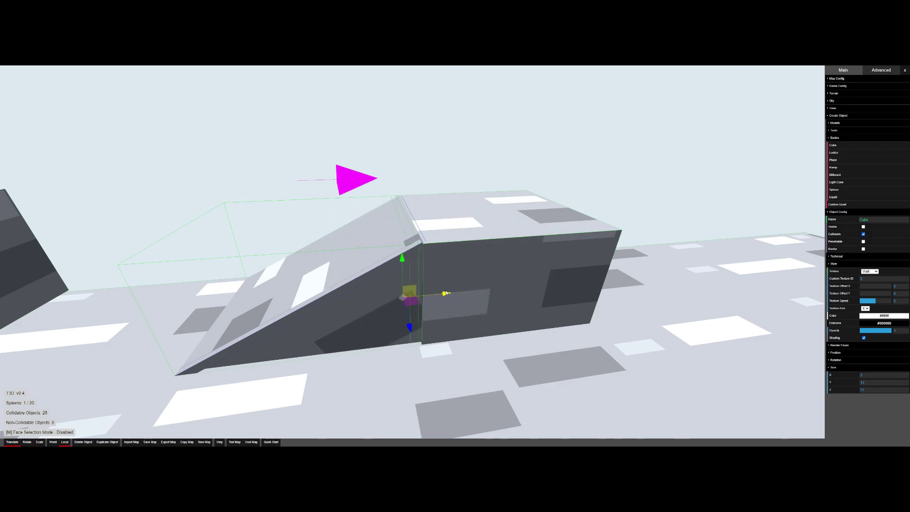
Reduce the invisible cube's height so its top stays just beneath the ramp's slope
{"action": "key", "text": "w"}
{"action": "right_click_drag", "start_coordinate": [457, 317], "coordinate": [458, 297]}
{"action": "key", "text": "s"}
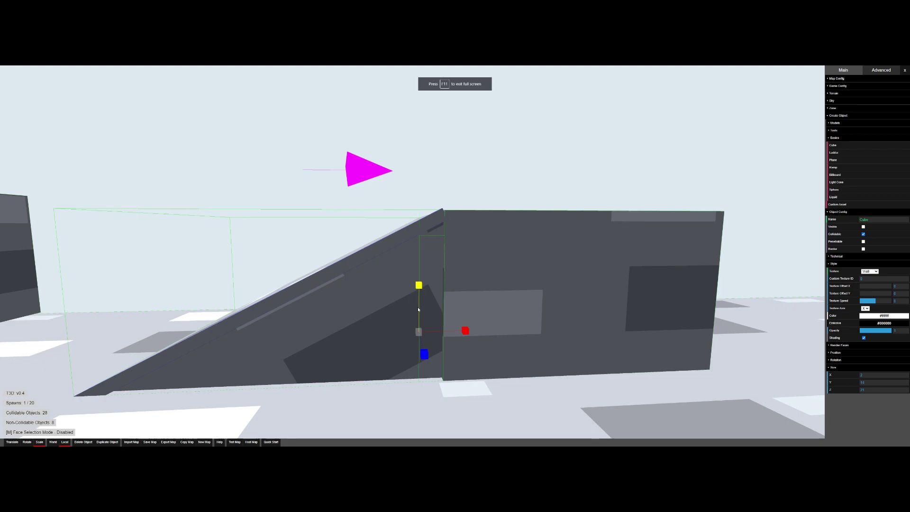
{"action": "right_click_drag", "start_coordinate": [403, 236], "coordinate": [434, 257]}
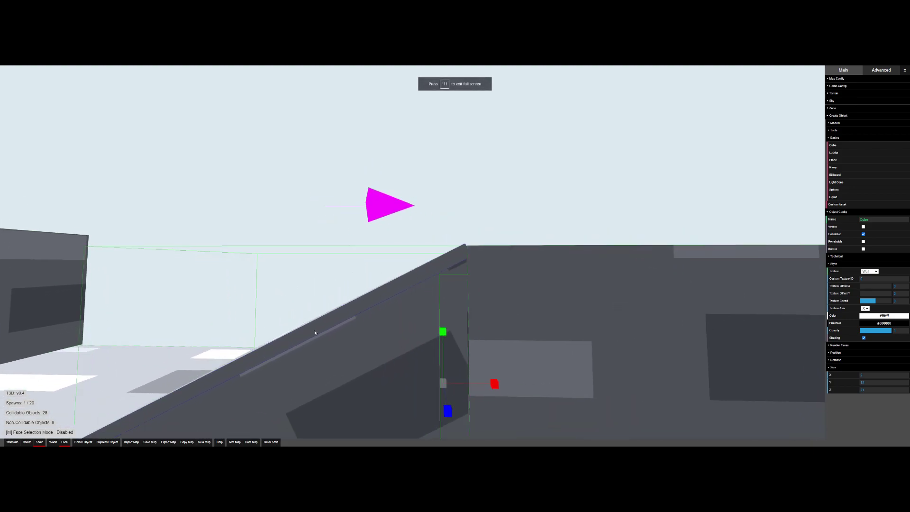
{"action": "key", "text": "s"}
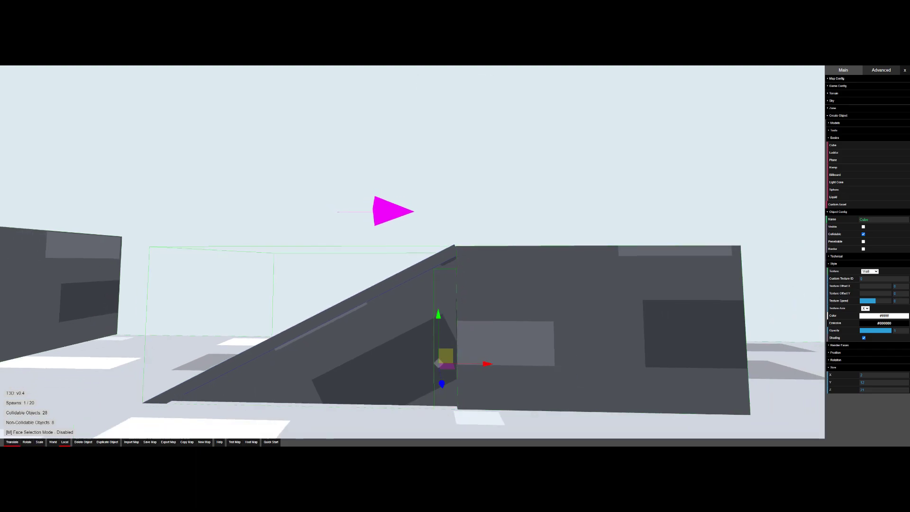
Select the ramp, nudge it sideways and adjust its width to line up with the thin edge strip
{"action": "key", "text": "a"}
{"action": "right_click_drag", "start_coordinate": [412, 252], "coordinate": [587, 374]}
{"action": "key", "text": "w"}
{"action": "key", "text": "s"}
{"action": "key", "text": "a"}
{"action": "left_click", "coordinate": [386, 355]}
{"action": "key", "text": "d"}
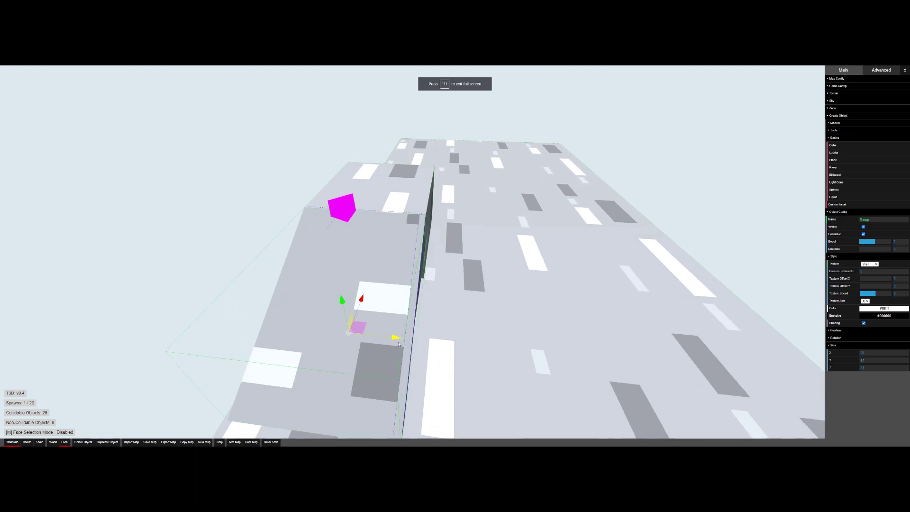
{"action": "left_click_drag", "start_coordinate": [394, 344], "coordinate": [391, 344]}
{"action": "key", "text": "s"}
{"action": "key", "text": "a"}
{"action": "right_click_drag", "start_coordinate": [391, 344], "coordinate": [429, 354]}
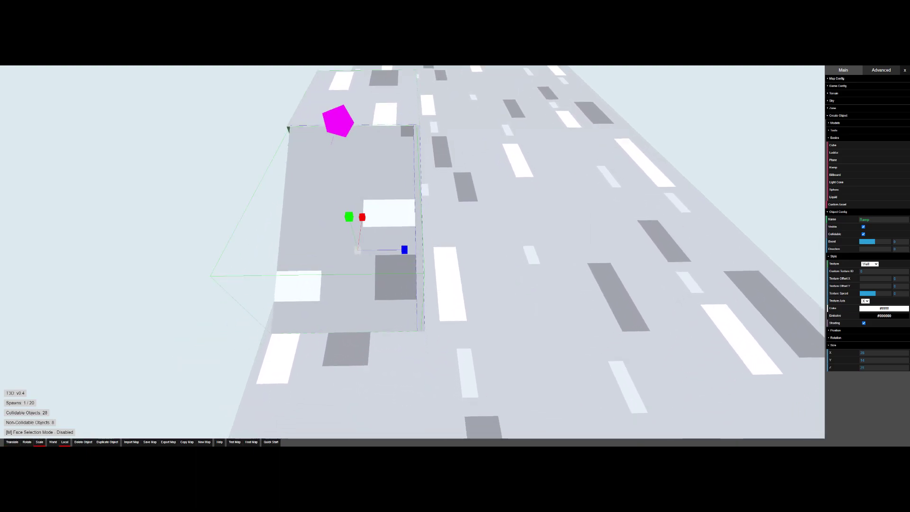
{"action": "key", "text": "w"}
{"action": "right_click_drag", "start_coordinate": [435, 287], "coordinate": [442, 262]}
Duplicate the invisible cube, set the copy beside it toward the ramp's foot, and lower it to follow the slope
{"action": "left_click", "coordinate": [436, 287]}
{"action": "key", "text": "s"}
{"action": "key", "text": "d"}
{"action": "key", "text": "w"}
{"action": "key", "text": "s"}
{"action": "right_click_drag", "start_coordinate": [442, 302], "coordinate": [436, 309]}
{"action": "key", "text": "a"}
{"action": "key", "text": "w"}
{"action": "key", "text": "d"}
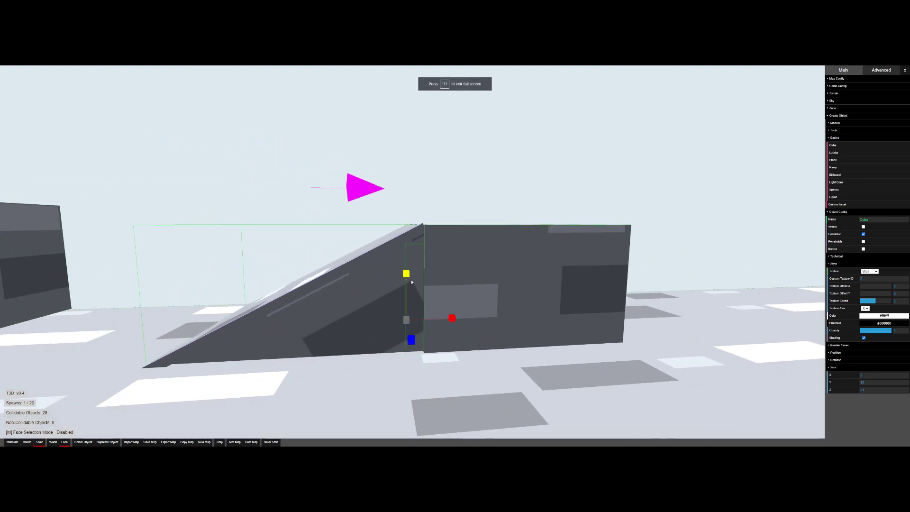
{"action": "left_click_drag", "start_coordinate": [411, 274], "coordinate": [411, 275]}
{"action": "key", "text": "1"}
{"action": "key", "text": "w"}
{"action": "right_click_drag", "start_coordinate": [412, 339], "coordinate": [413, 339]}
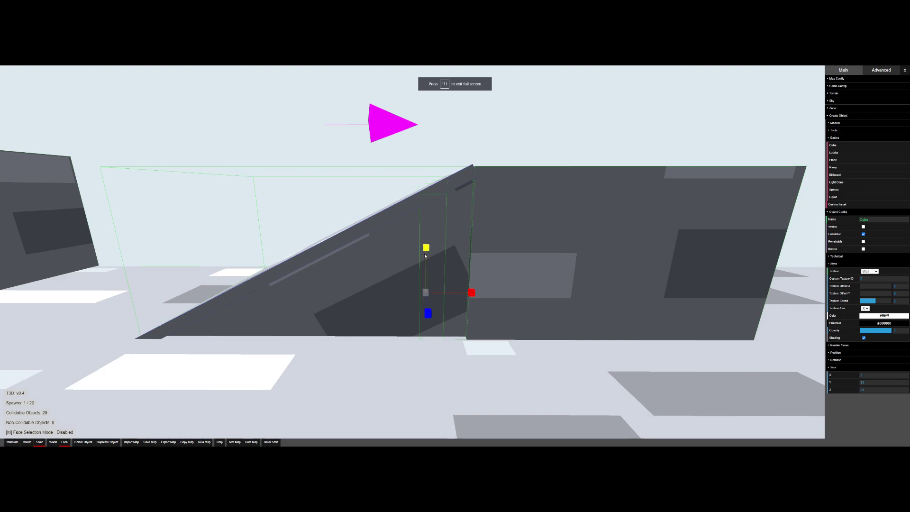
Continue the row of invisible cube copies down to the ramp's foot, making each one shorter to follow the slope
{"action": "key", "text": "a"}
{"action": "right_click_drag", "start_coordinate": [447, 261], "coordinate": [447, 260]}
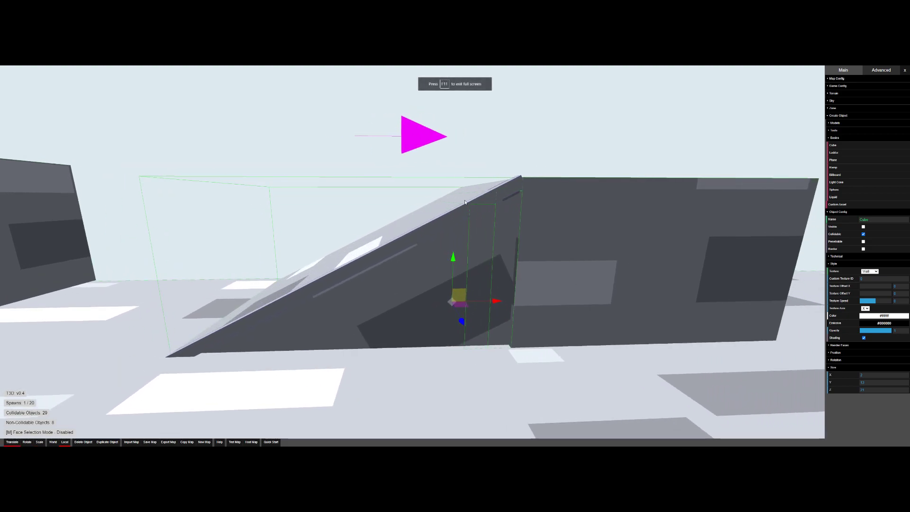
{"action": "key", "text": "w"}
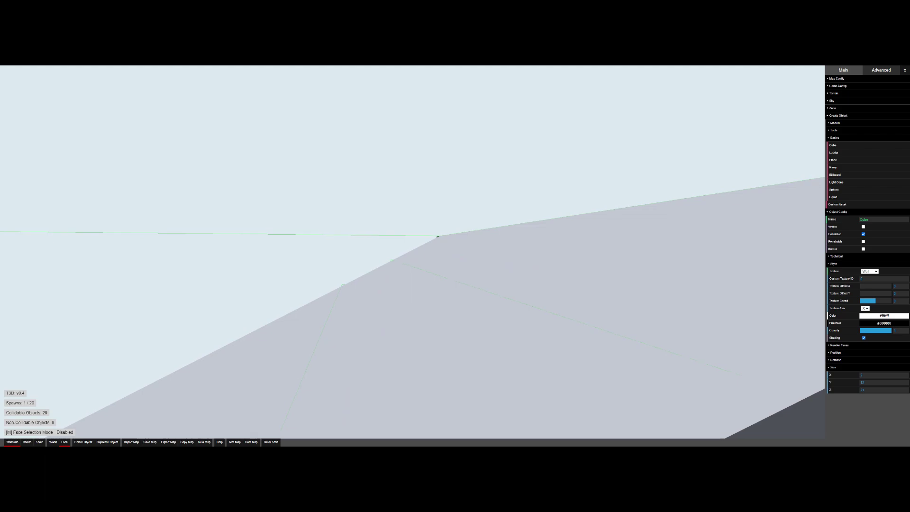
{"action": "key", "text": "s"}
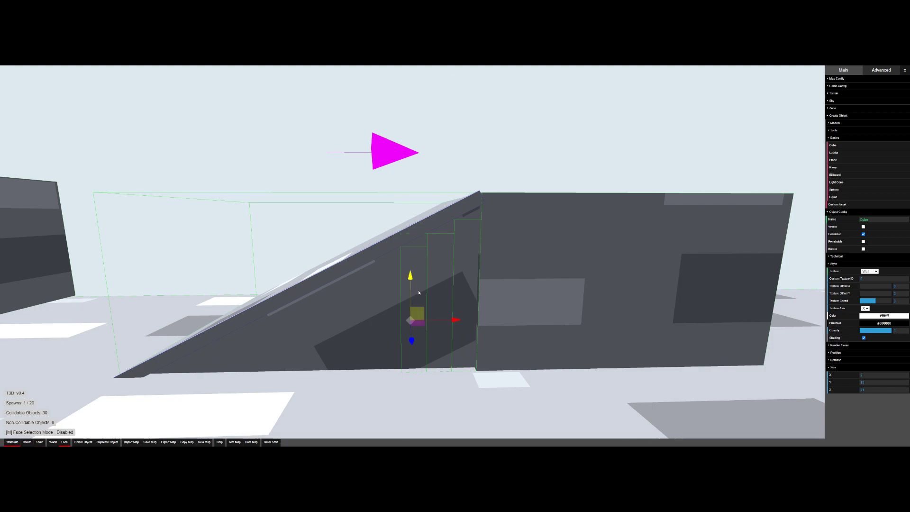
{"action": "key", "text": "a"}
{"action": "right_click_drag", "start_coordinate": [418, 293], "coordinate": [481, 328]}
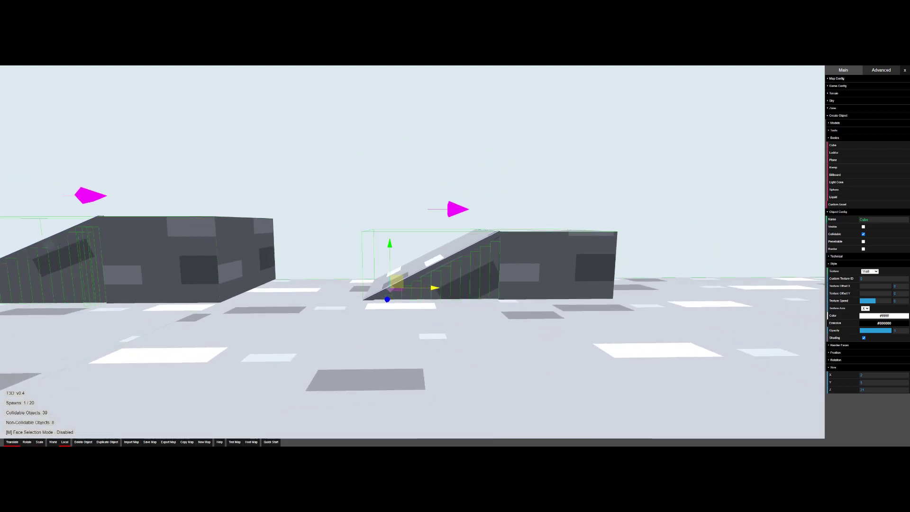
Examine the row of invisible stepped cubes under the ramp from the side and from above
{"action": "key", "text": "w"}
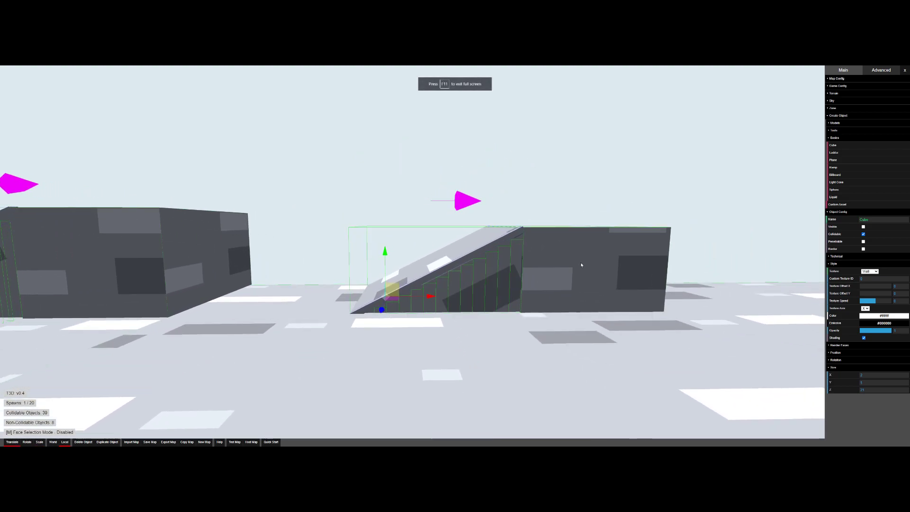
{"action": "key", "text": "a"}
{"action": "right_click_drag", "start_coordinate": [581, 265], "coordinate": [640, 248]}
{"action": "key", "text": "w"}
{"action": "key", "text": "a"}
{"action": "key", "text": "s"}
{"action": "key", "text": "w"}
{"action": "key", "text": "s"}
{"action": "key", "text": "d"}
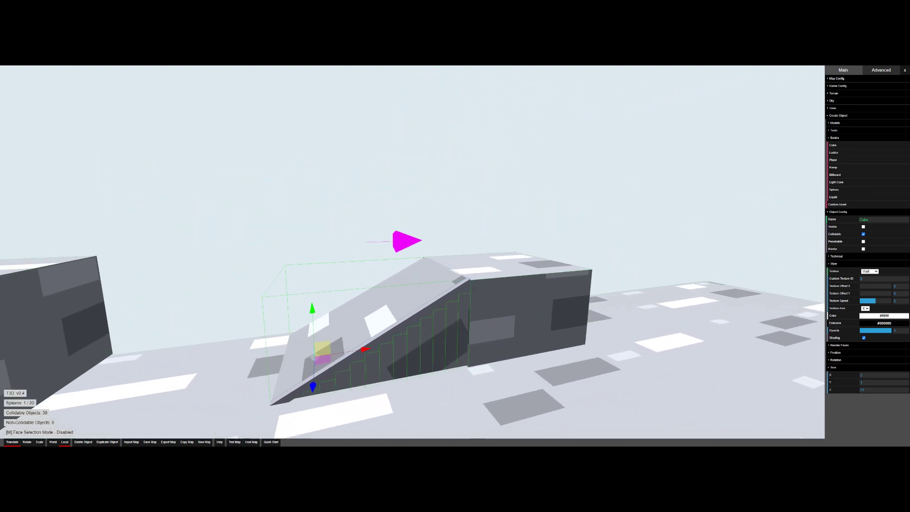
Duplicate the thin edge strip and move the copy across to the ramp's opposite side edge
{"action": "key", "text": "w"}
{"action": "left_click", "coordinate": [385, 316]}
{"action": "key", "text": "s"}
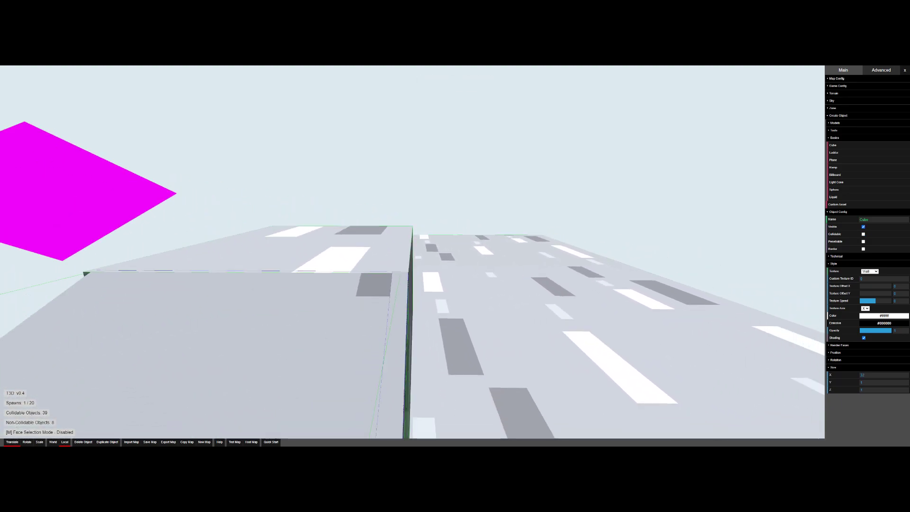
{"action": "right_click_drag", "start_coordinate": [384, 316], "coordinate": [436, 321]}
{"action": "key", "text": "a"}
{"action": "left_click_drag", "start_coordinate": [451, 310], "coordinate": [422, 303]}
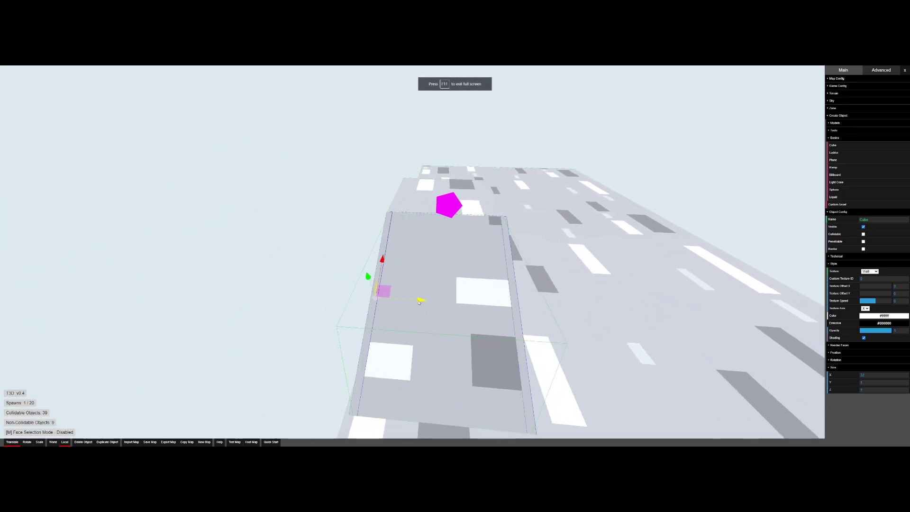
Deselect the strip, check both sides of the ramp, and launch a test game of the map
{"action": "right_click", "coordinate": [418, 303]}
{"action": "key", "text": "d"}
{"action": "key", "text": "a"}
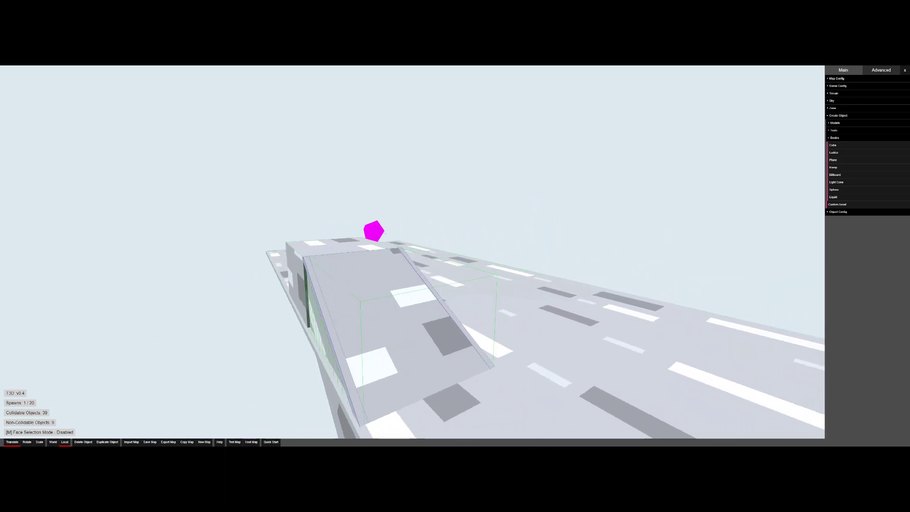
{"action": "key", "text": "d"}
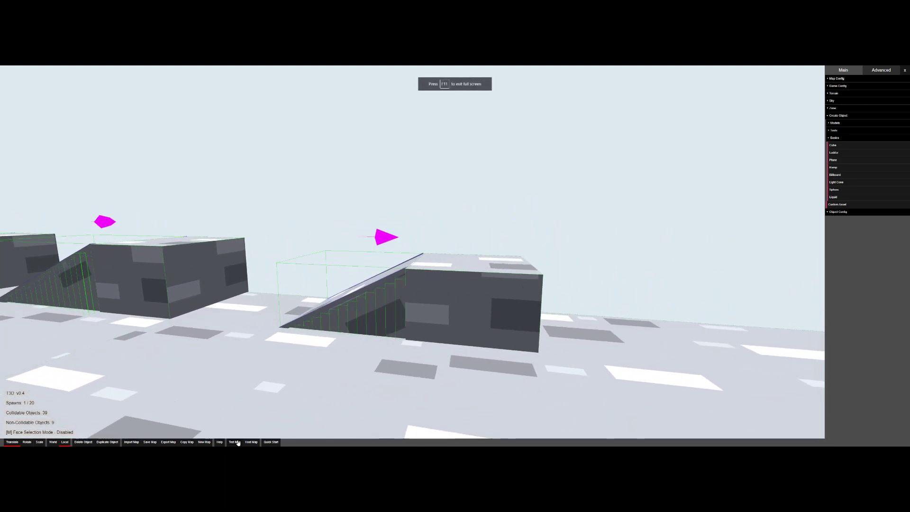
{"action": "left_click", "coordinate": [235, 442]}
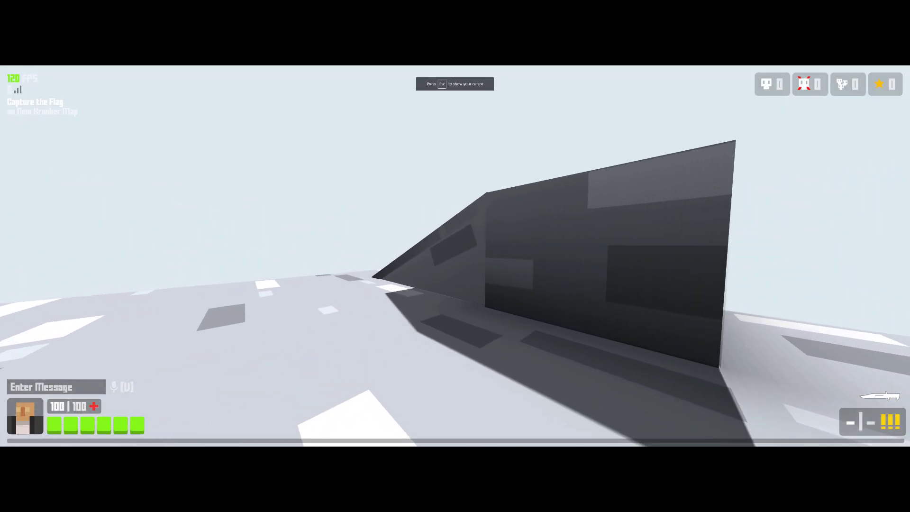
Run up and around the red ramp in the test game, checking its sloped surface, edge strips and side walls
{"action": "key", "text": "w"}
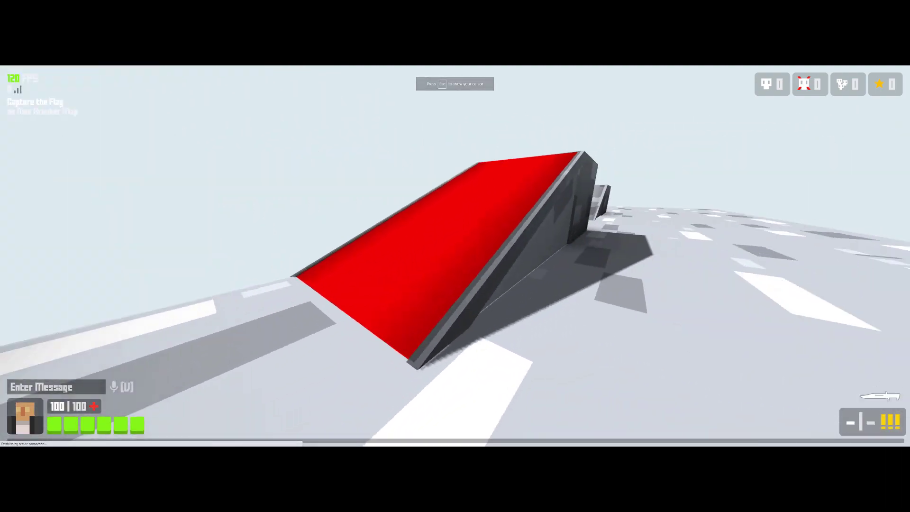
{"action": "key", "text": "w"}
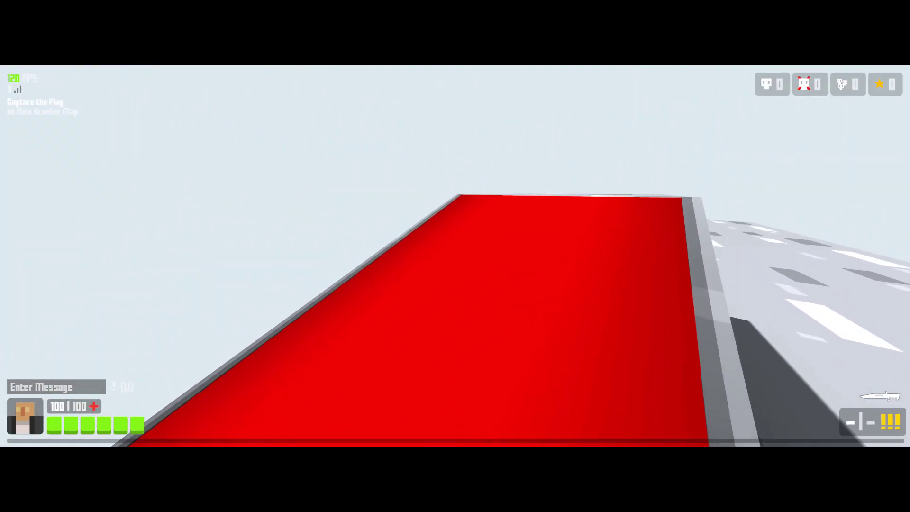
{"action": "key", "text": "w"}
{"action": "key", "text": "w"}
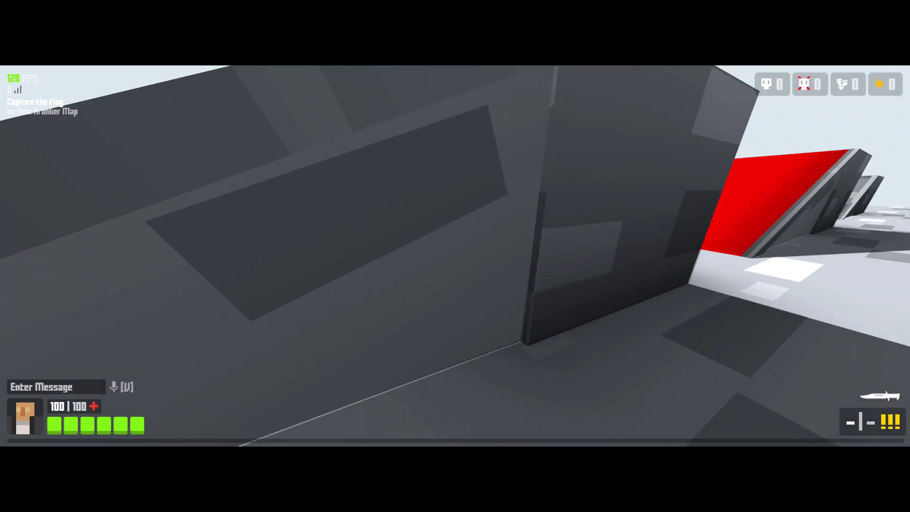
{"action": "key", "text": "w"}
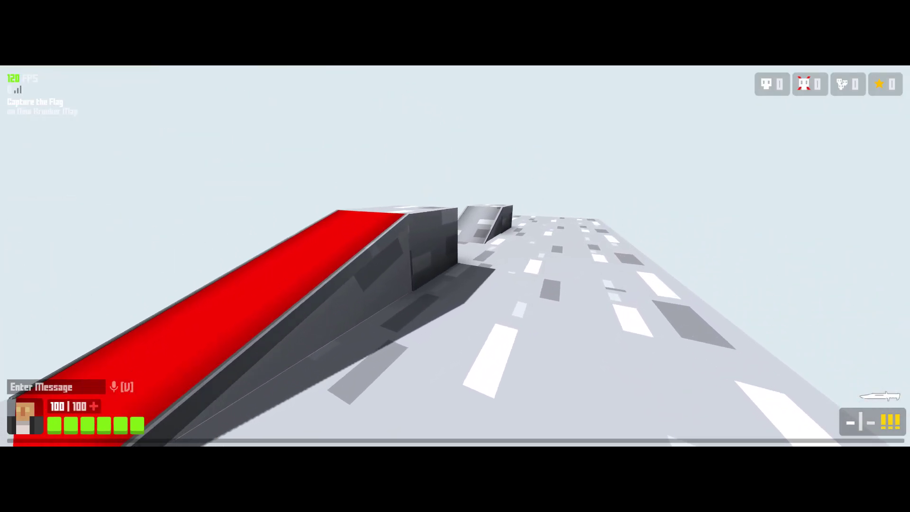
{"action": "key", "text": "w"}
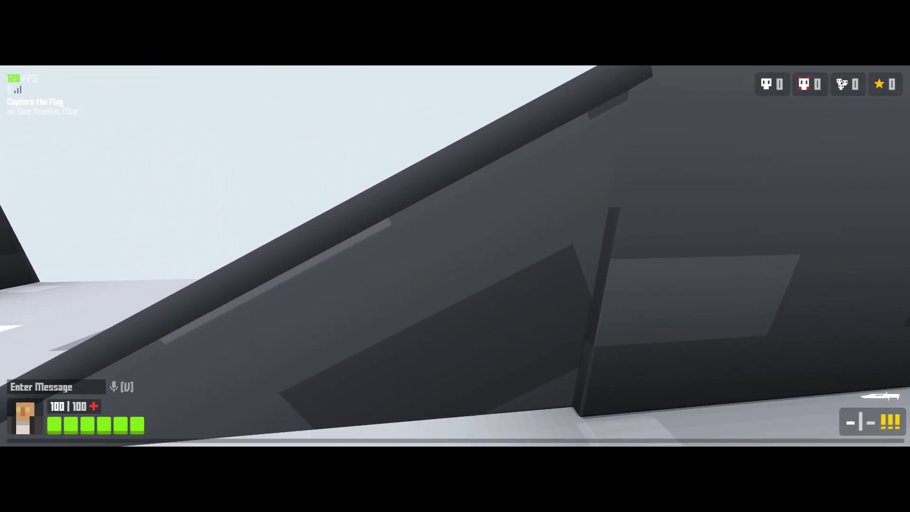
Move past the row of ramps and approach the grey ramp with edge strips to compare the ramp versions in-game
{"action": "key", "text": "w"}
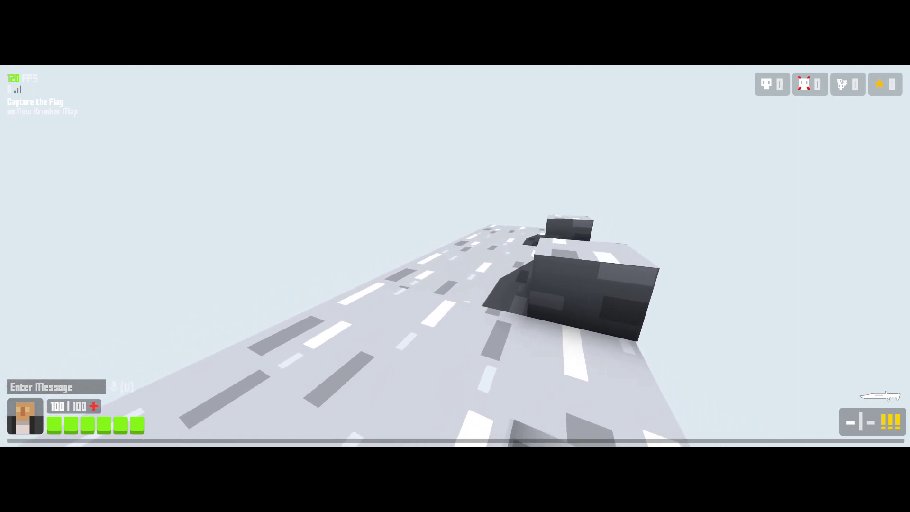
{"action": "key", "text": "w"}
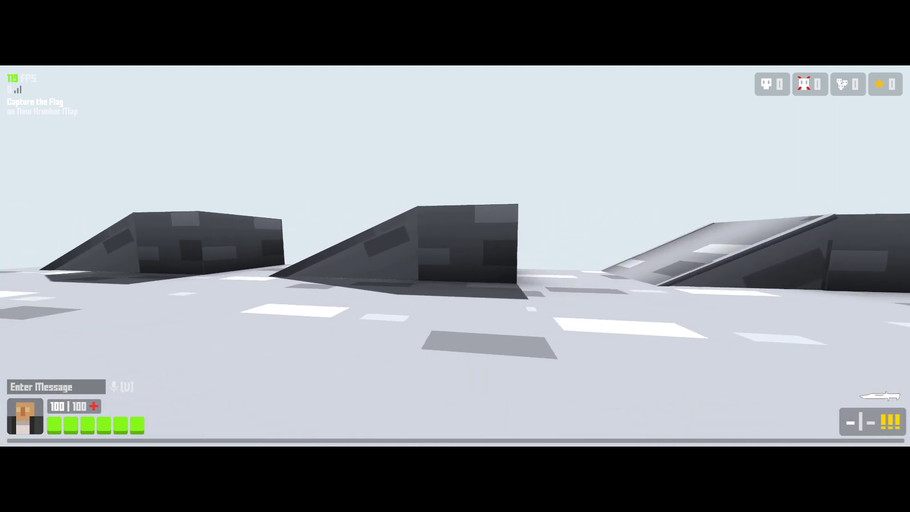
{"action": "key", "text": "w"}
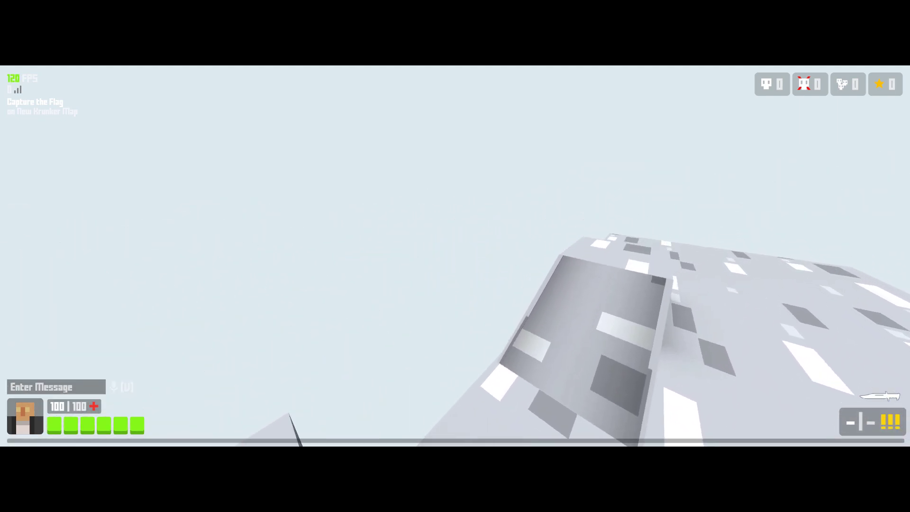